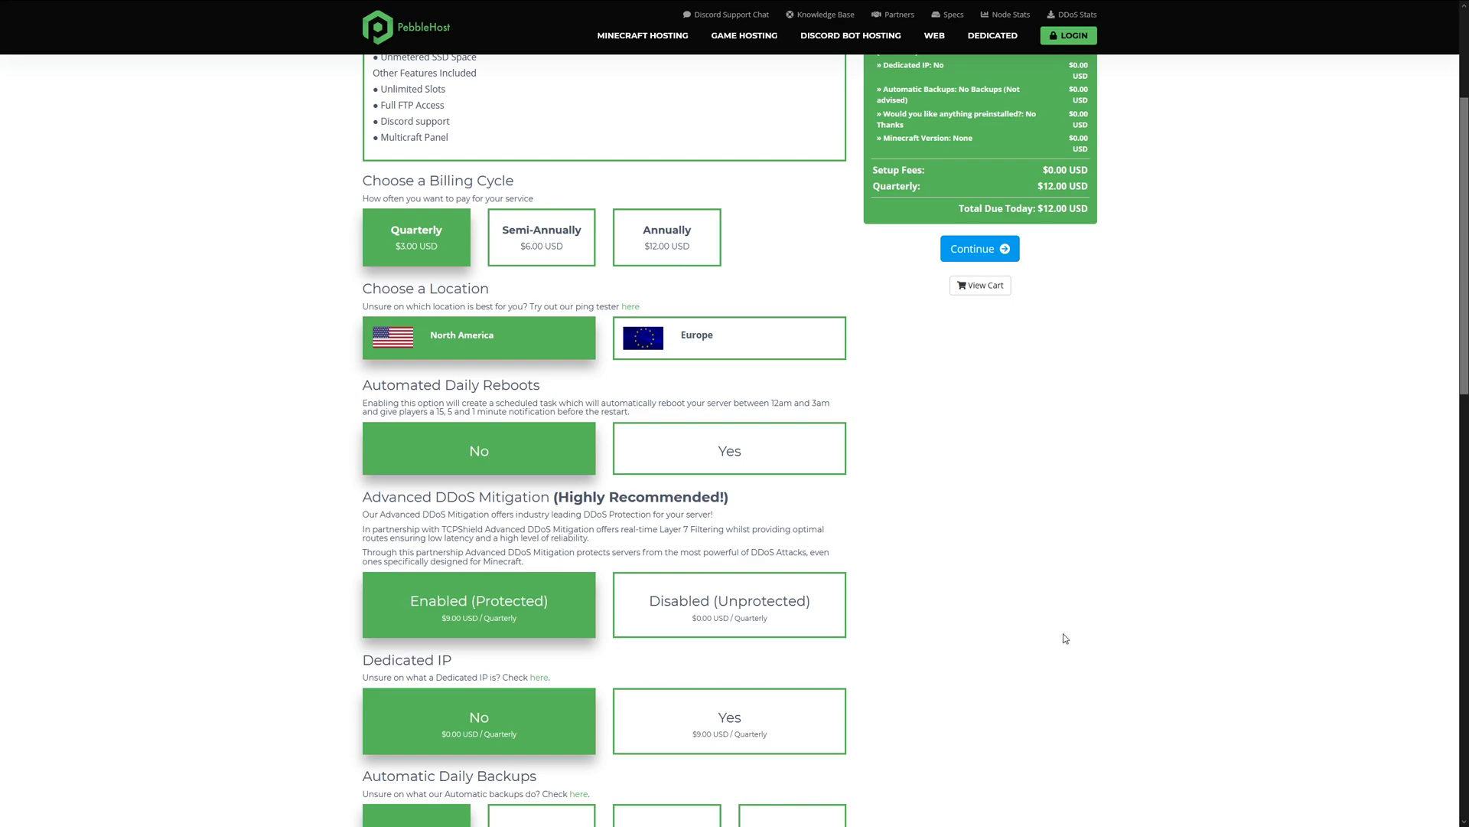
Step: Check that Advanced DDoS Protection reads Protected, then go to the DDoS Protection page
scroll(1157, 636, "down", 1)
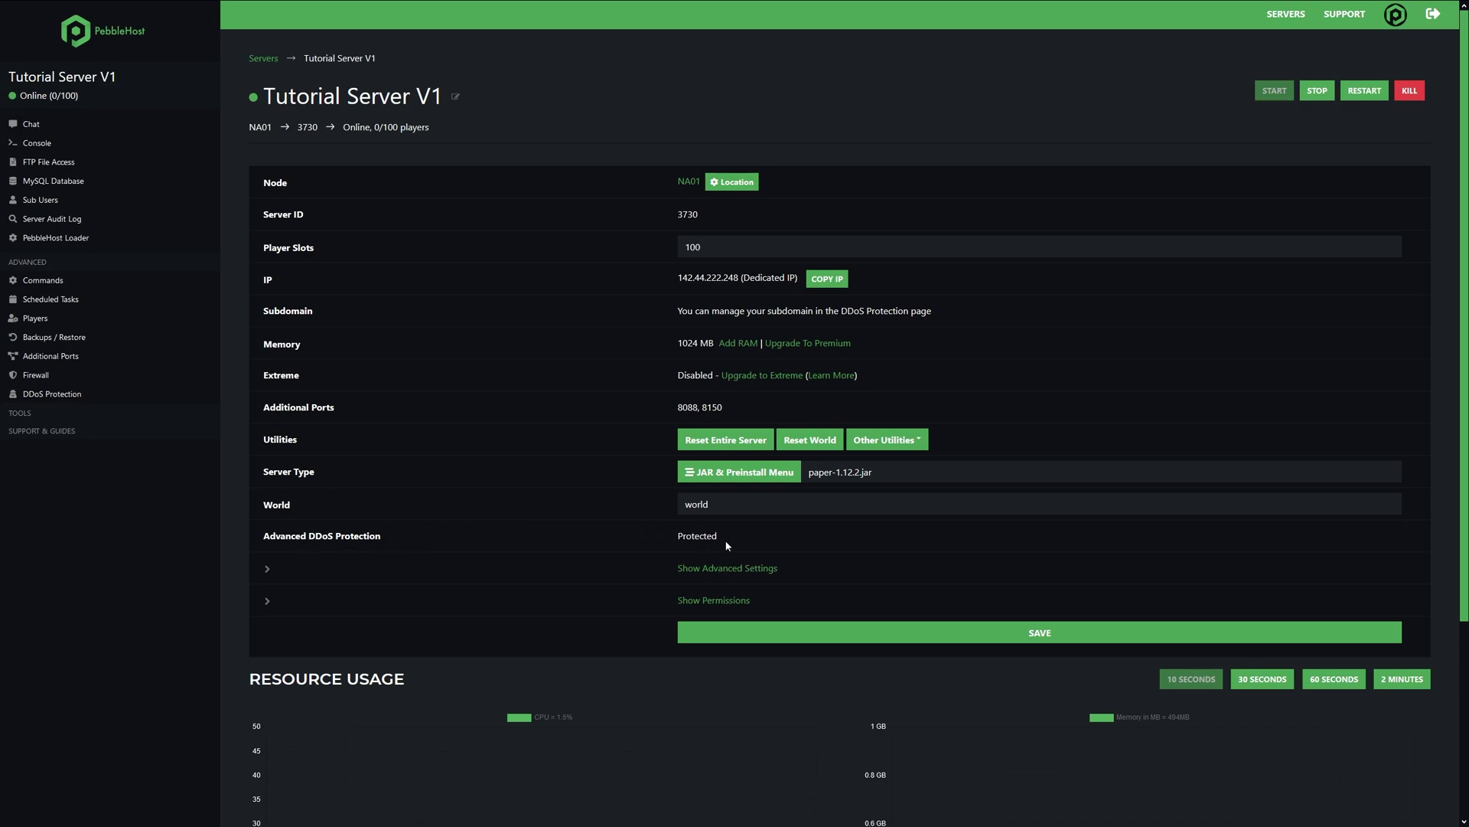
left_click_drag(726, 545, 617, 538)
left_click(618, 536)
left_click(42, 396)
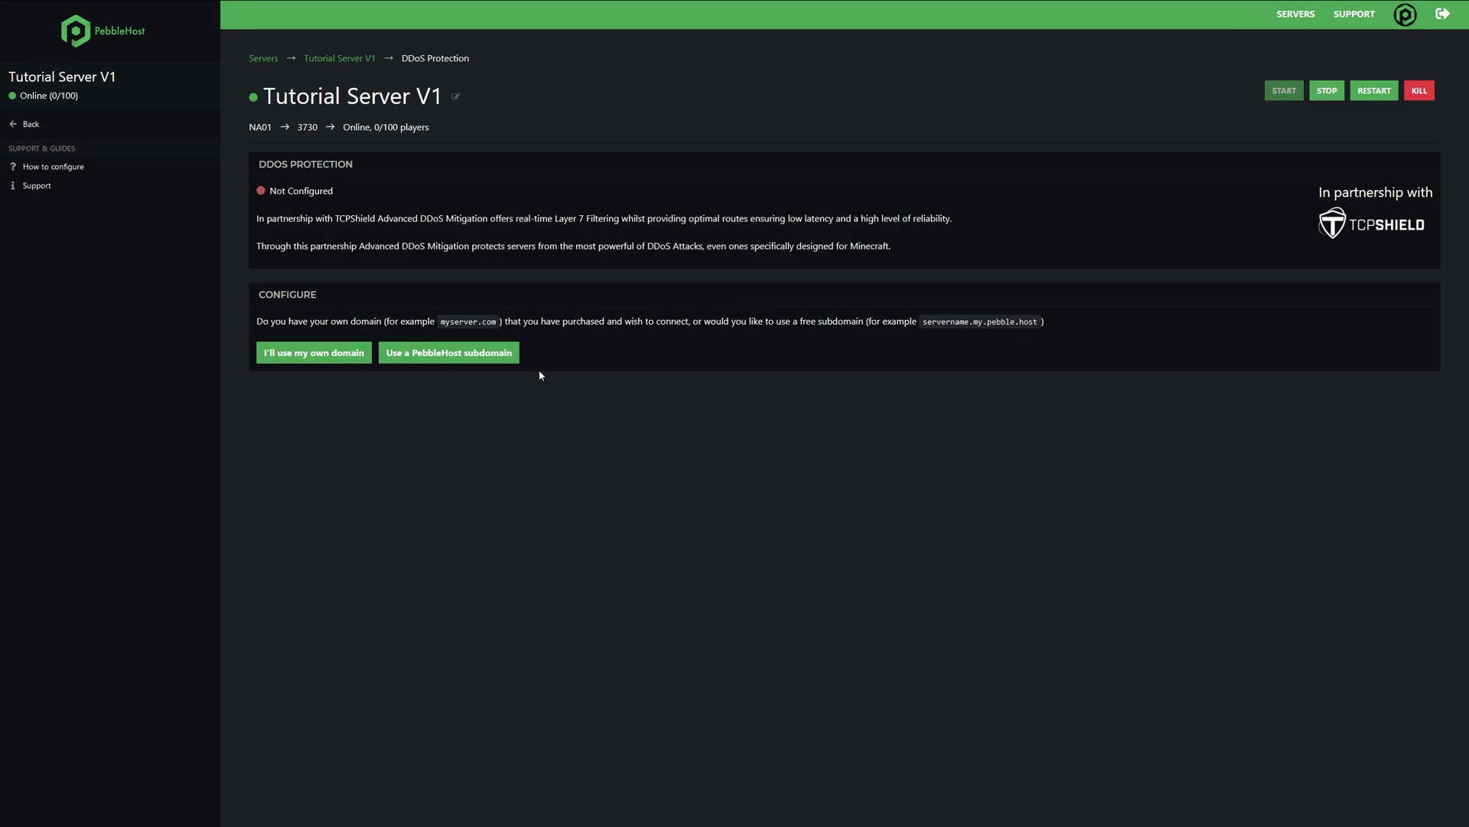
Step: Protect the server with the free PebbleHost subdomain tutorialserverv1.secure.pebble.host and save it
left_click(478, 354)
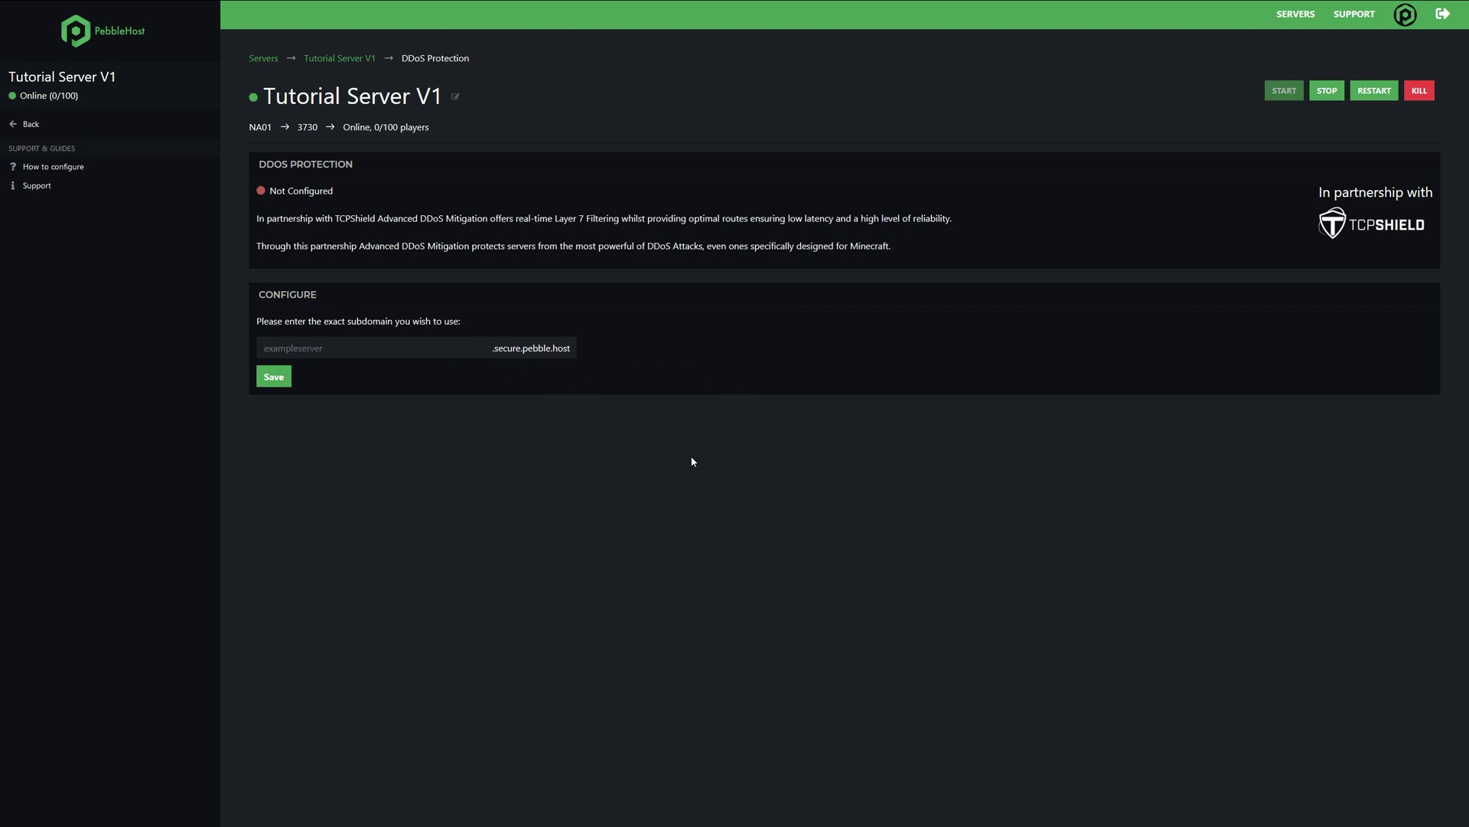
type("tutorialsserverv1")
left_click(284, 378)
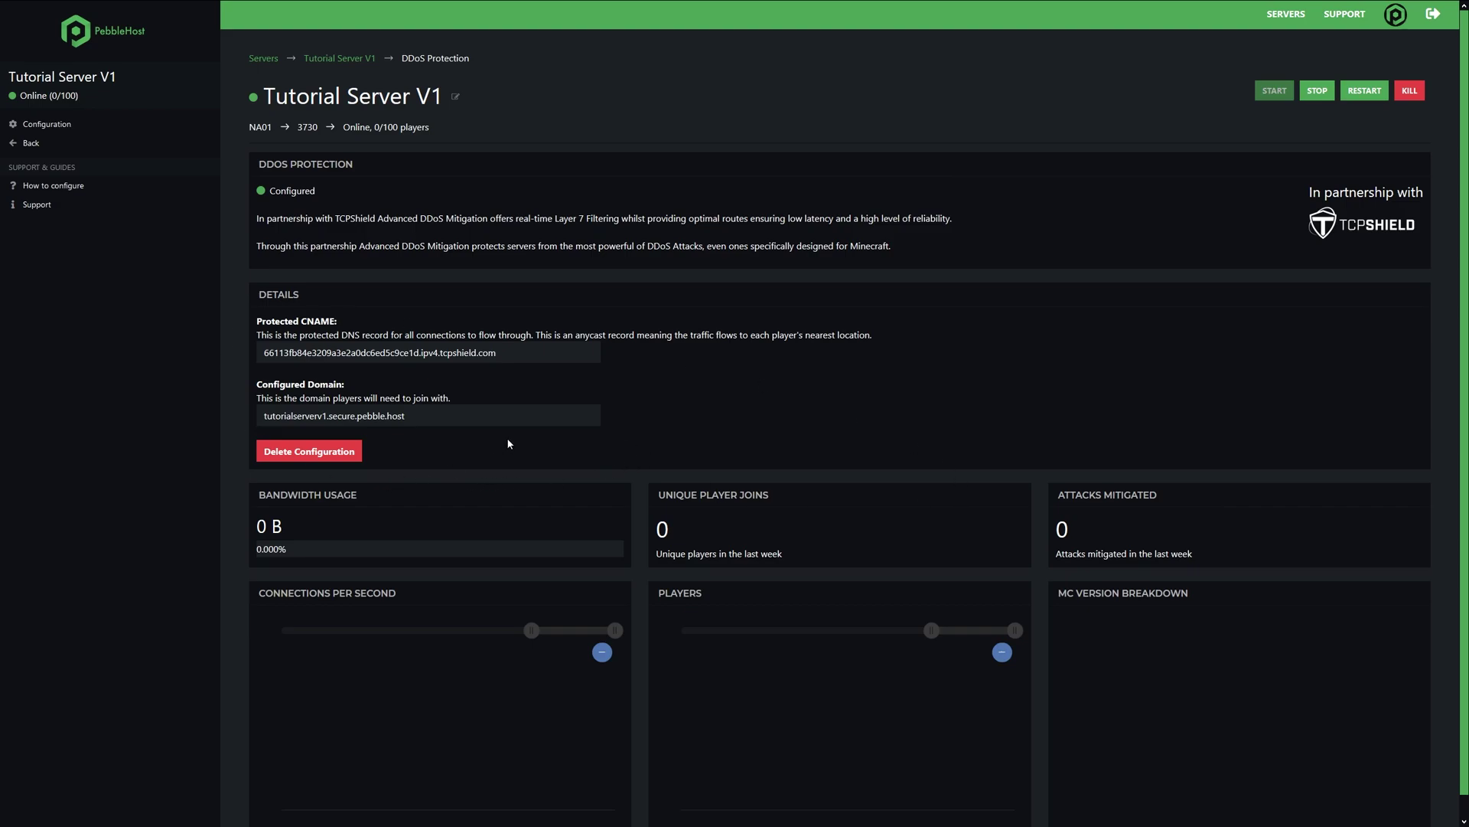
Step: Delete the subdomain configuration and save mc.smallrock.xyz as your own protected domain
left_click(274, 451)
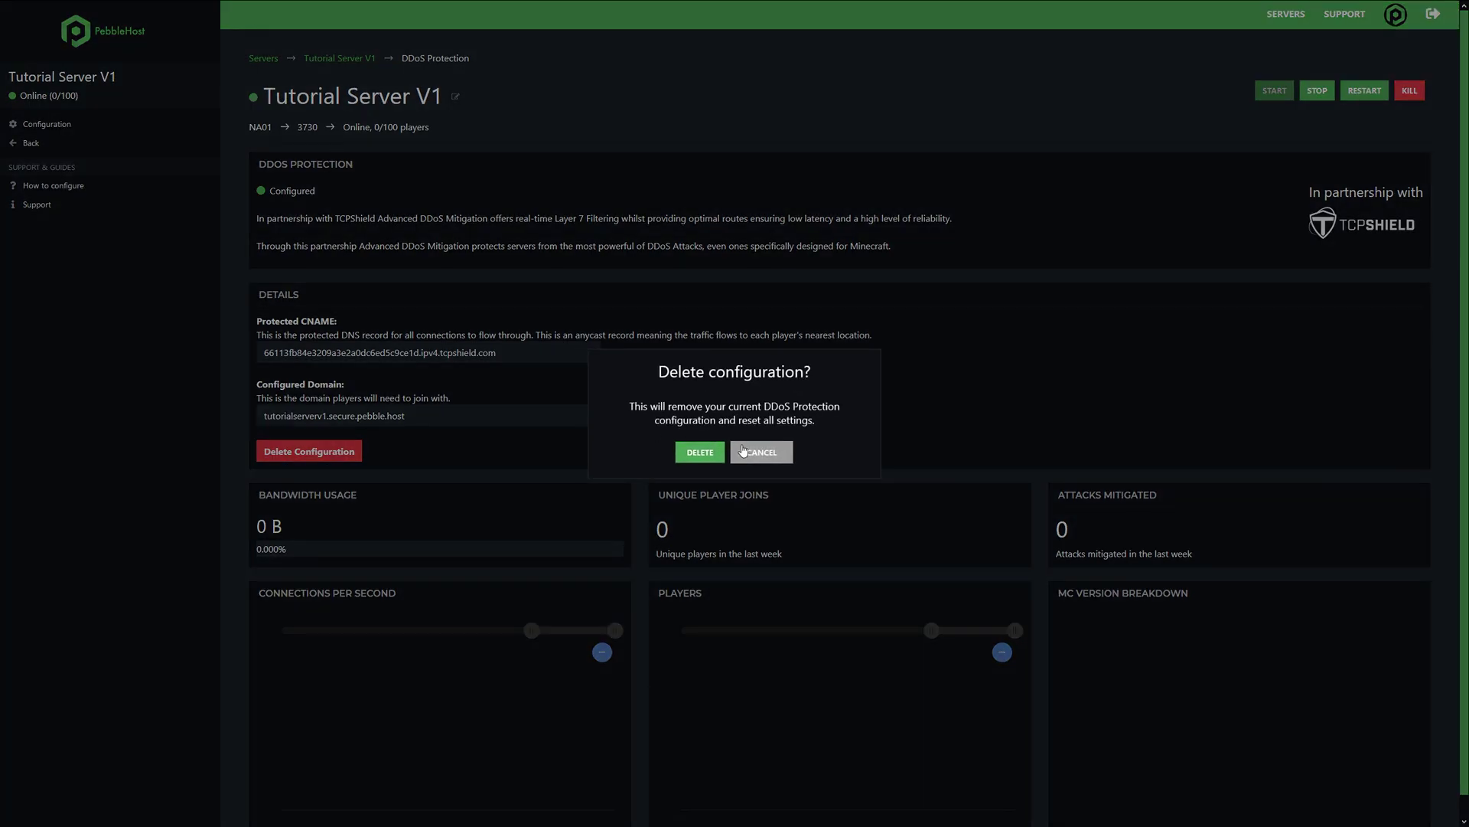
left_click(743, 451)
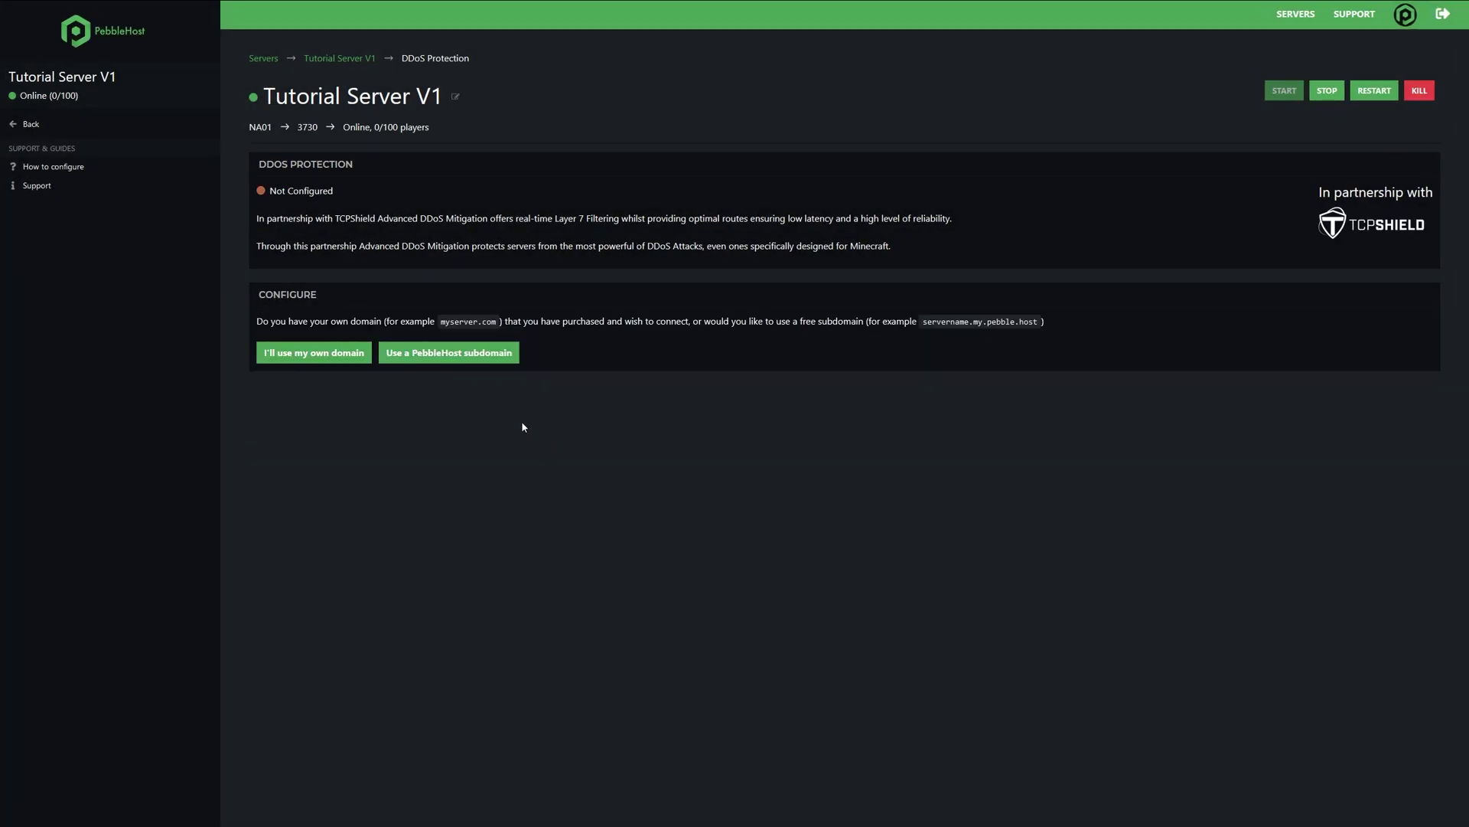
left_click(323, 359)
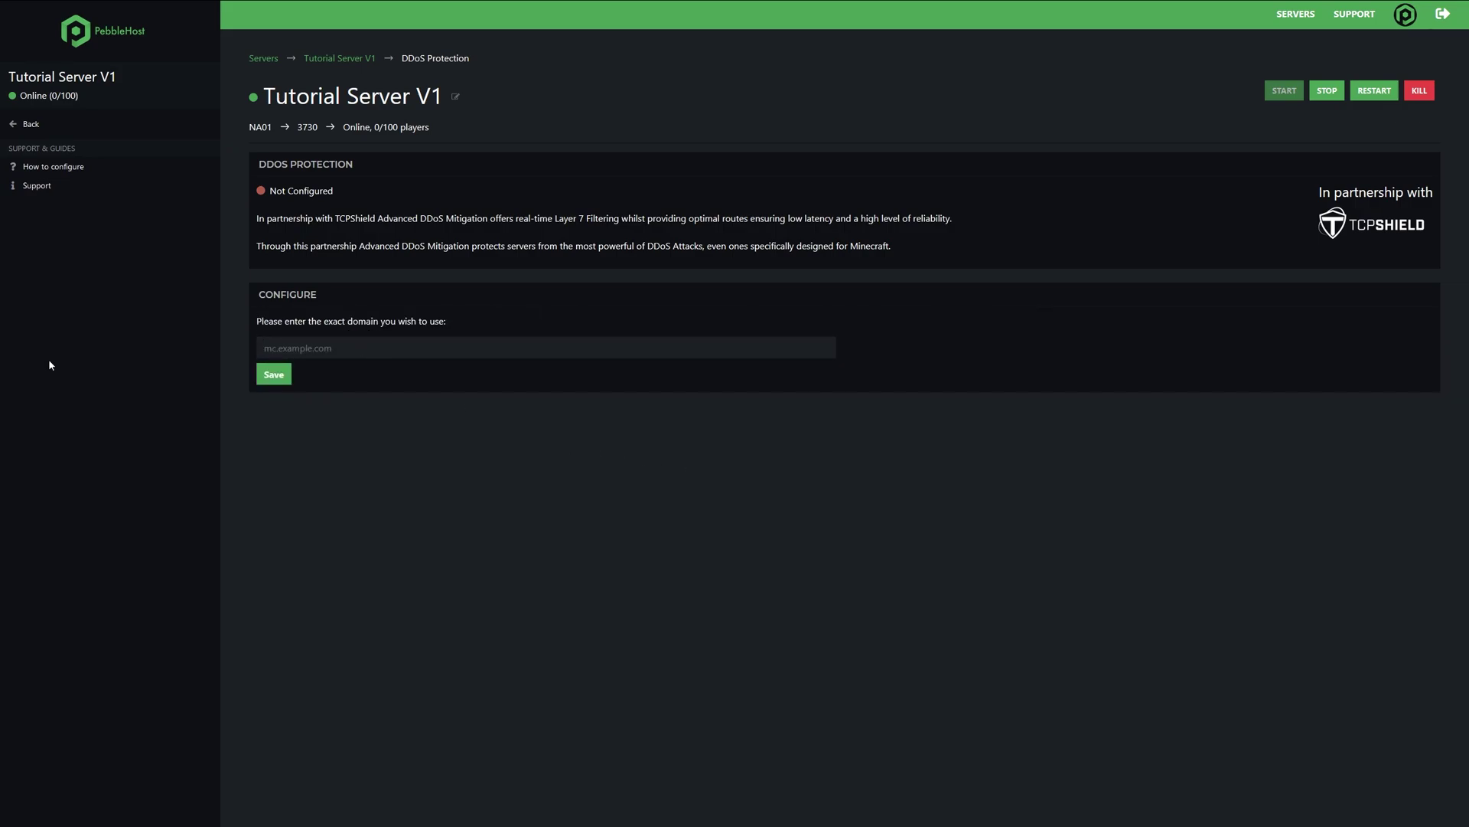
type("mc.smallrock.xyz")
left_click(277, 375)
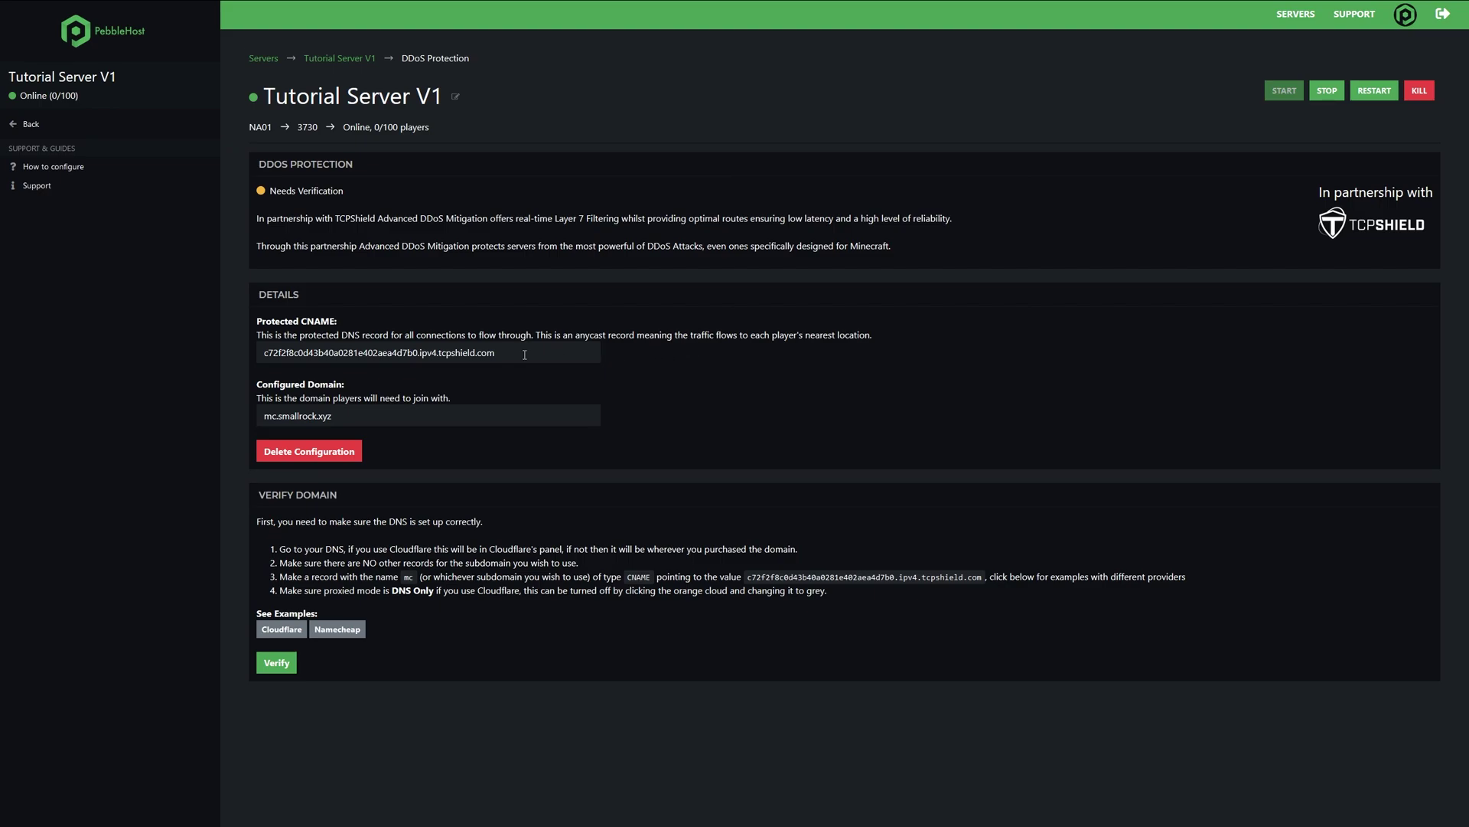
Step: Copy the Protected CNAME value to the clipboard
left_click(288, 352)
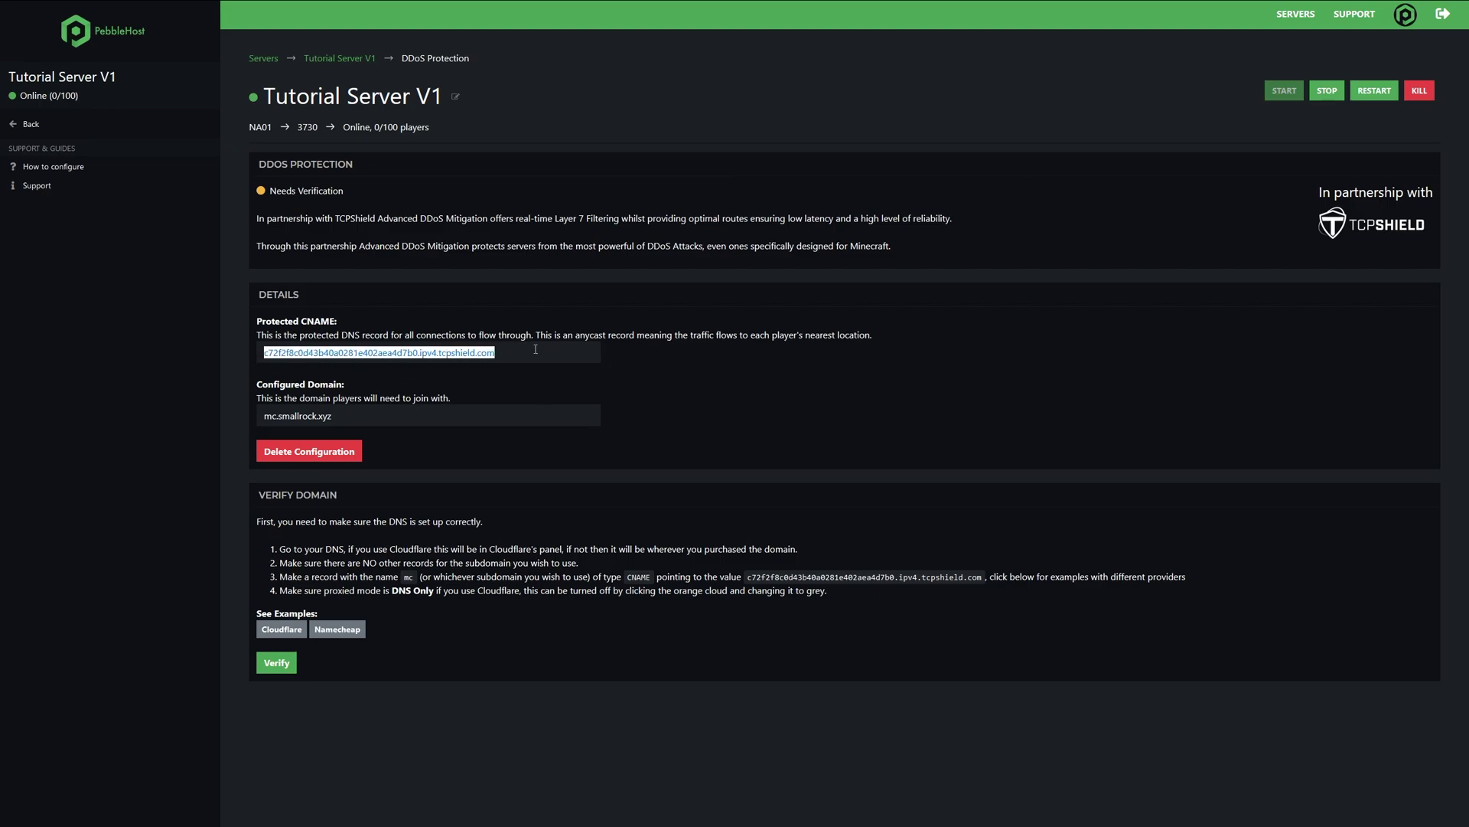
right_click(467, 356)
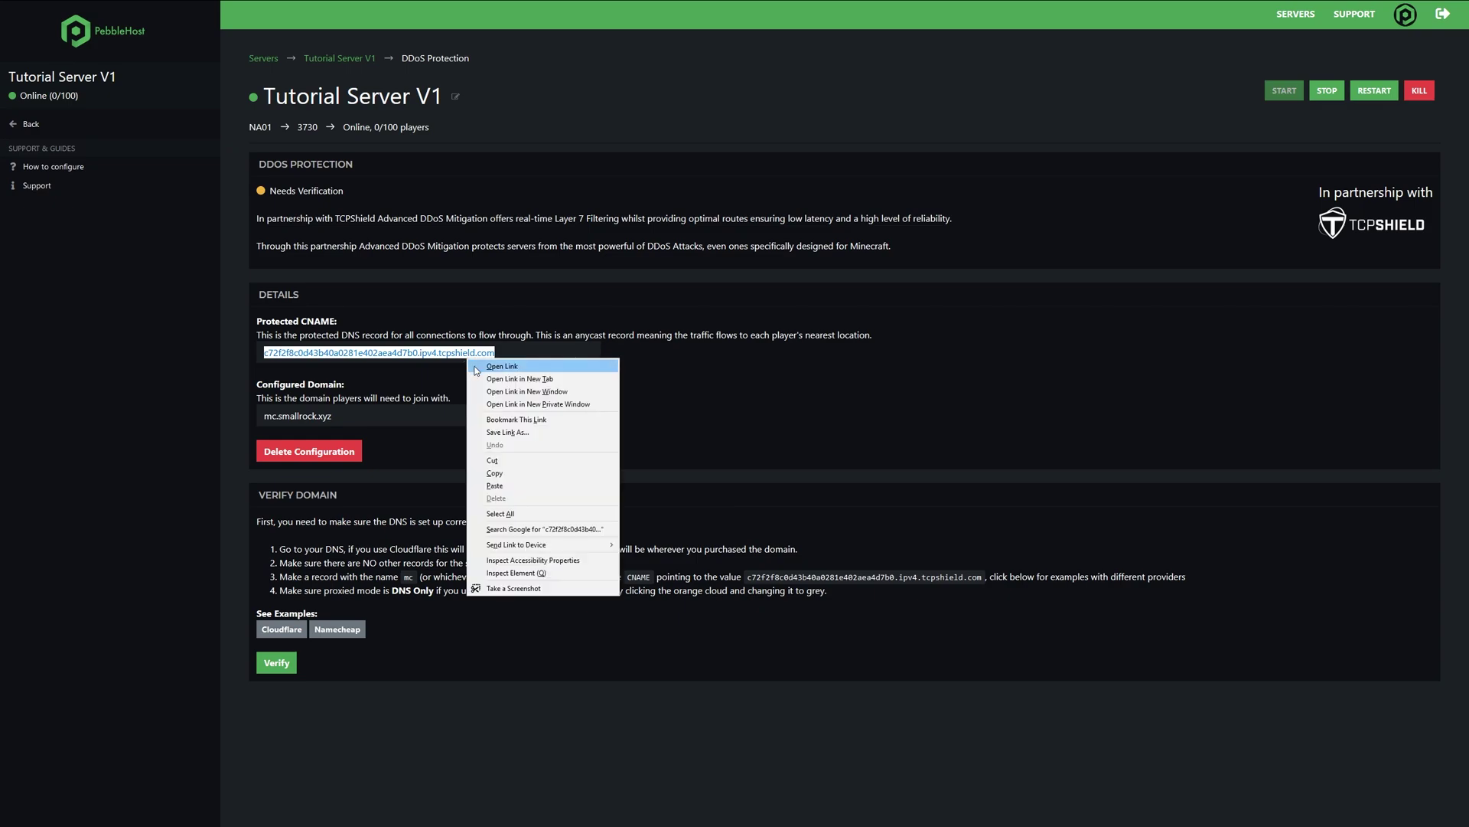
left_click(513, 470)
Step: In Namecheap's smallrock.xyz DNS settings, add a new CNAME record
left_click(195, 9)
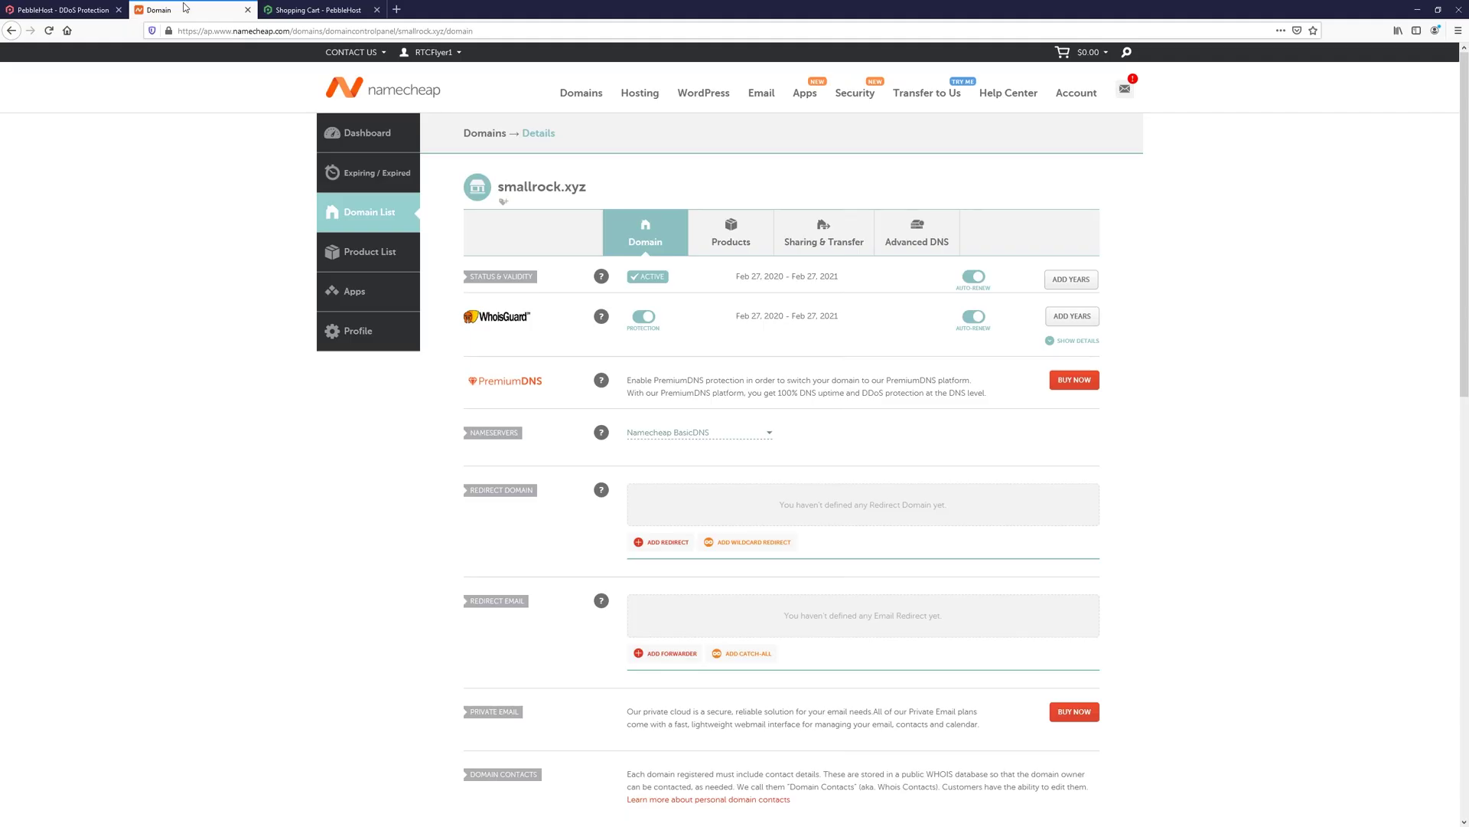
scroll(405, 470, "down", 1)
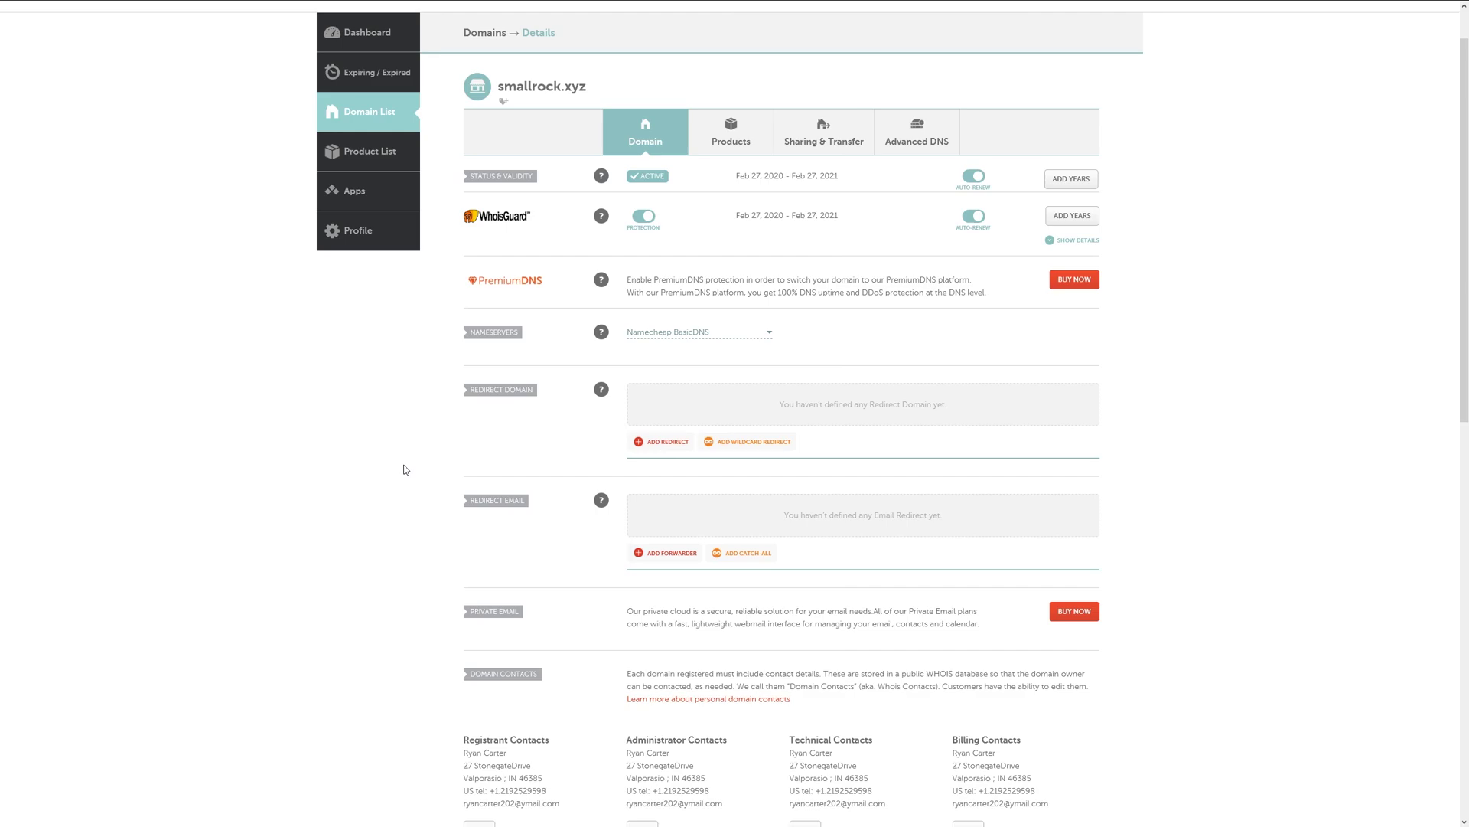
scroll(406, 470, "up", 1)
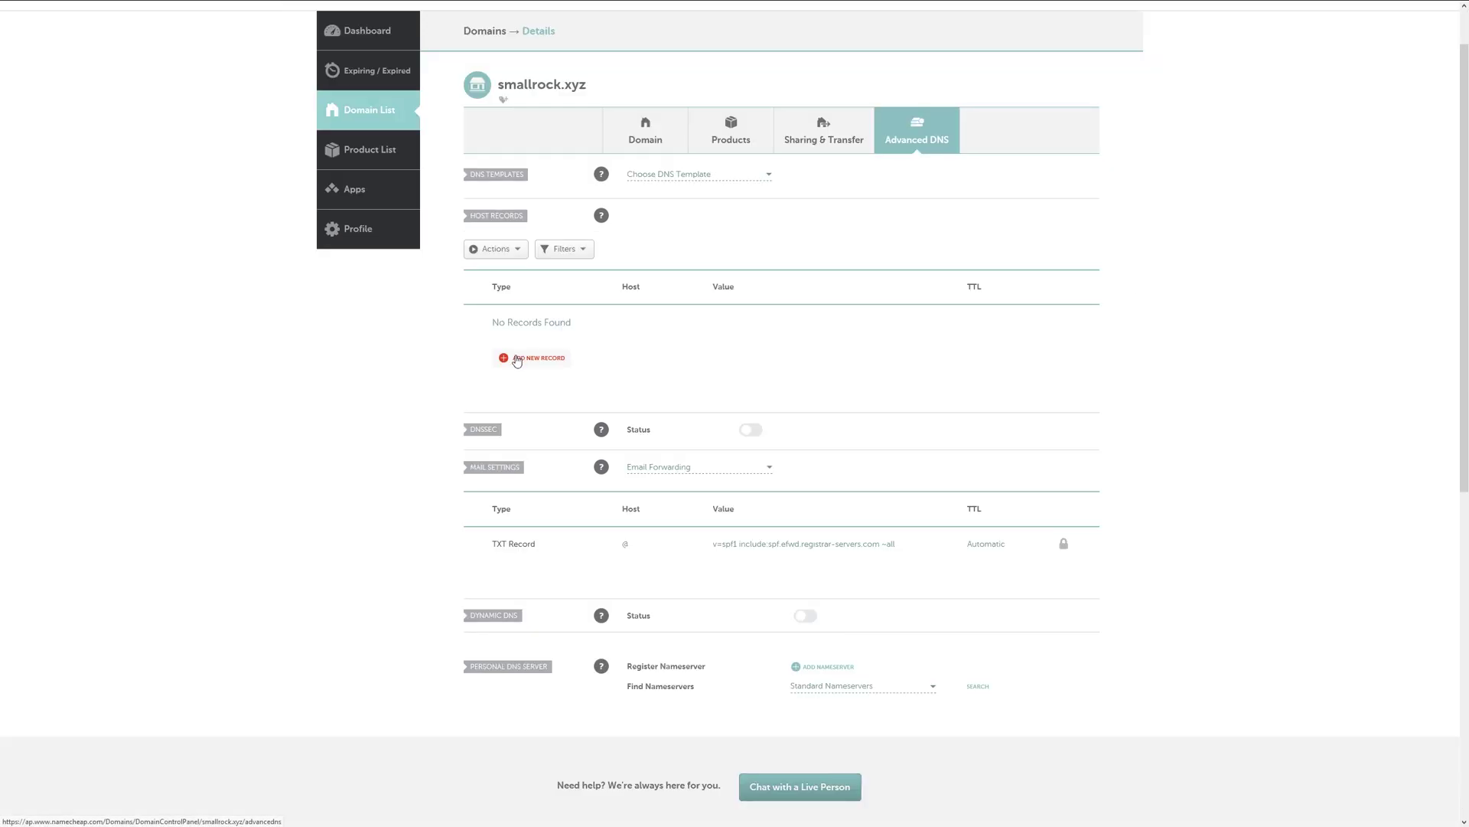
left_click(517, 358)
scroll(517, 361, "down", 2)
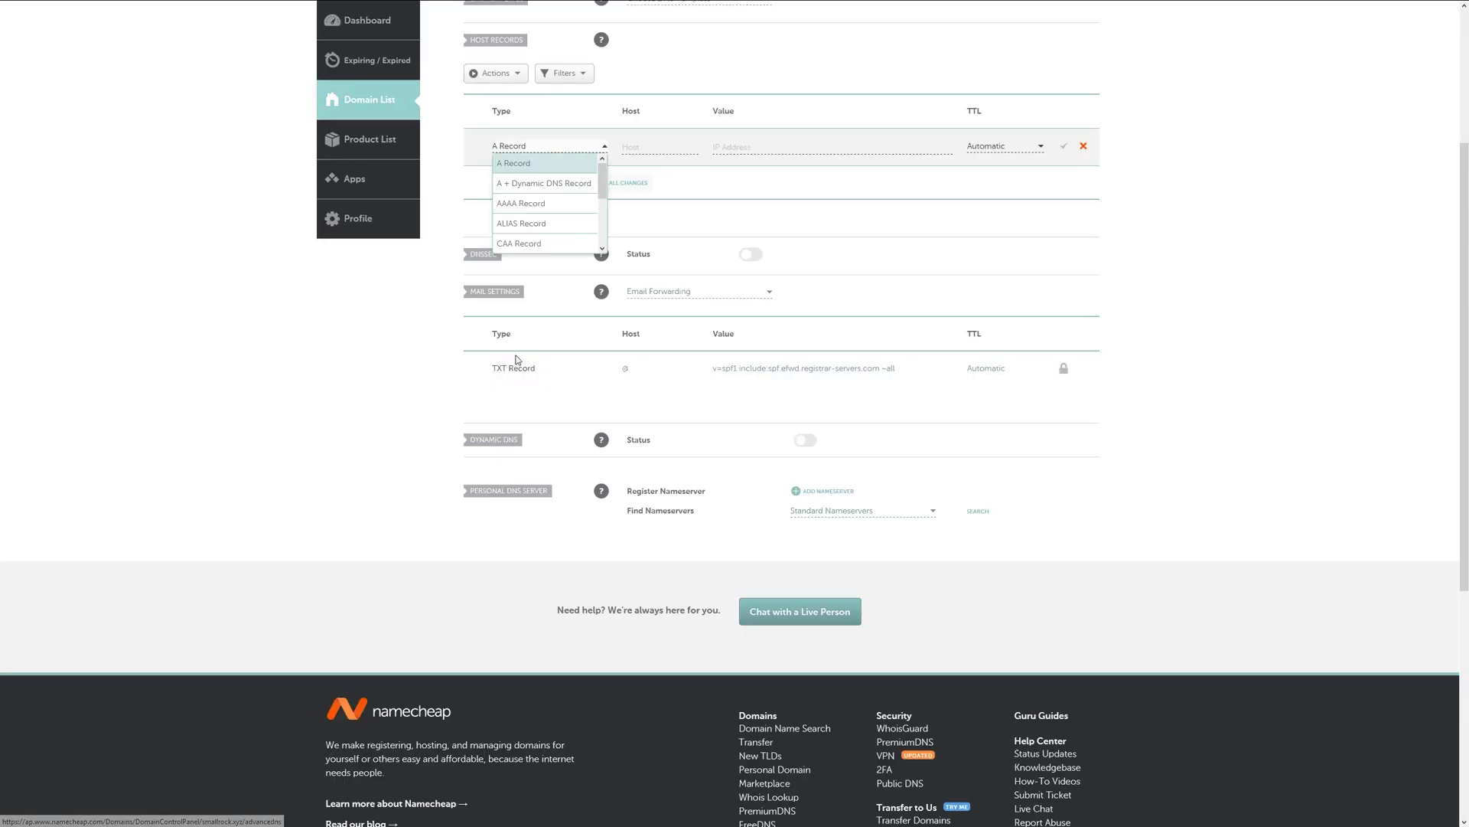
scroll(541, 199, "down", 1)
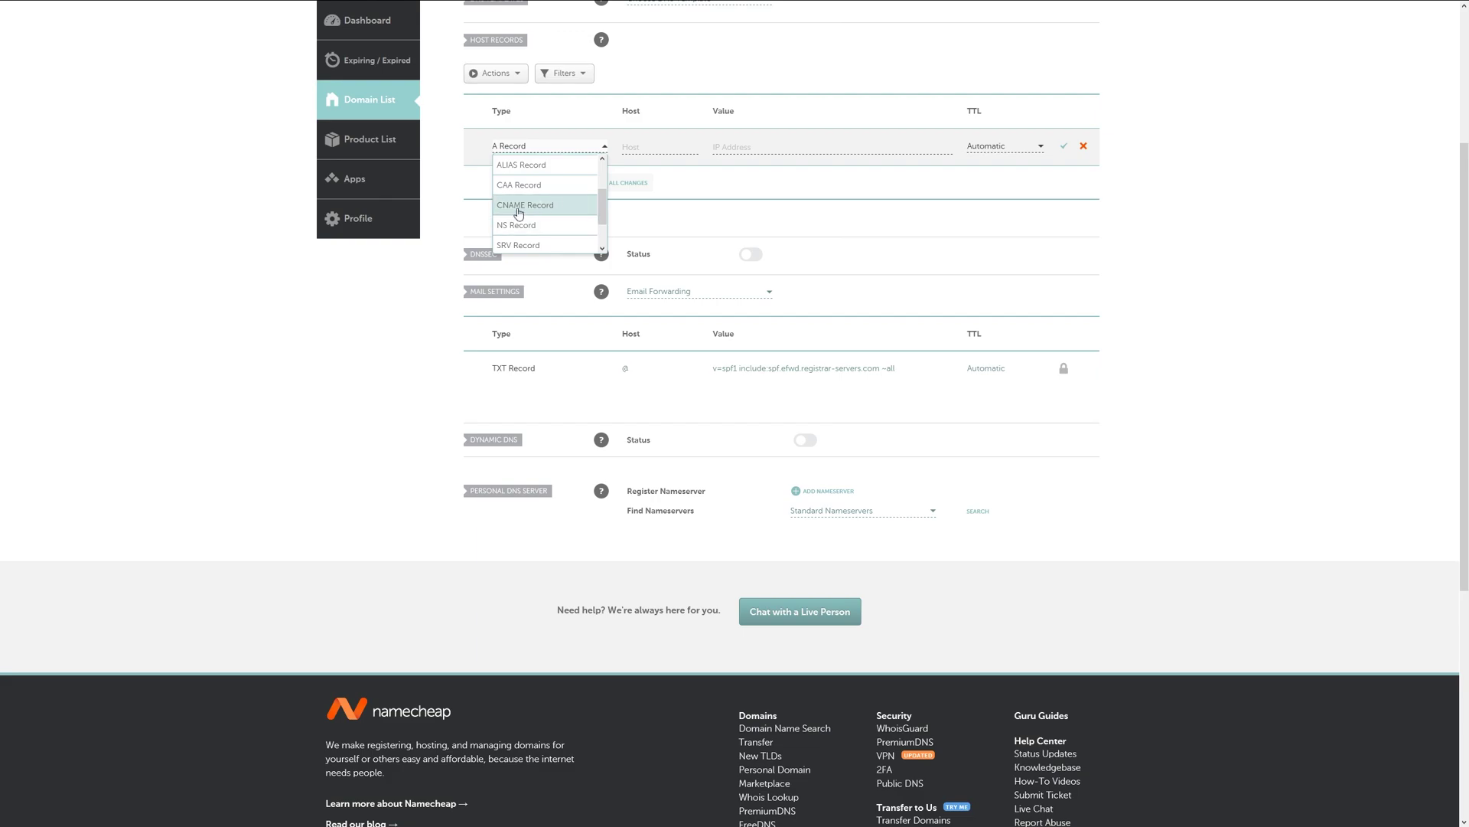
left_click(545, 207)
Step: Give the CNAME host mc, paste the TCPShield target, and save the record
left_click(646, 149)
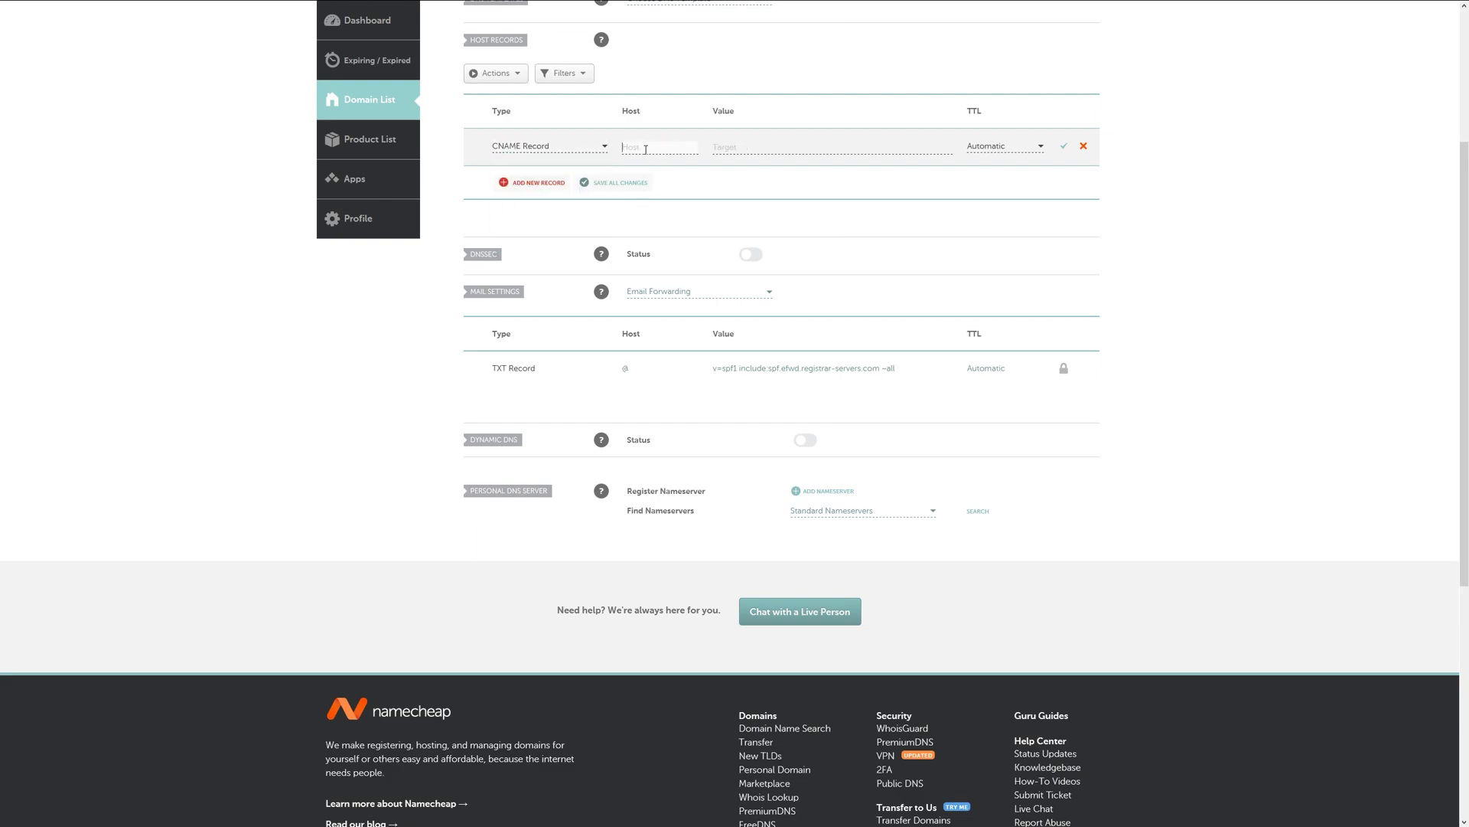
type("mc")
scroll(754, 252, "up", 2)
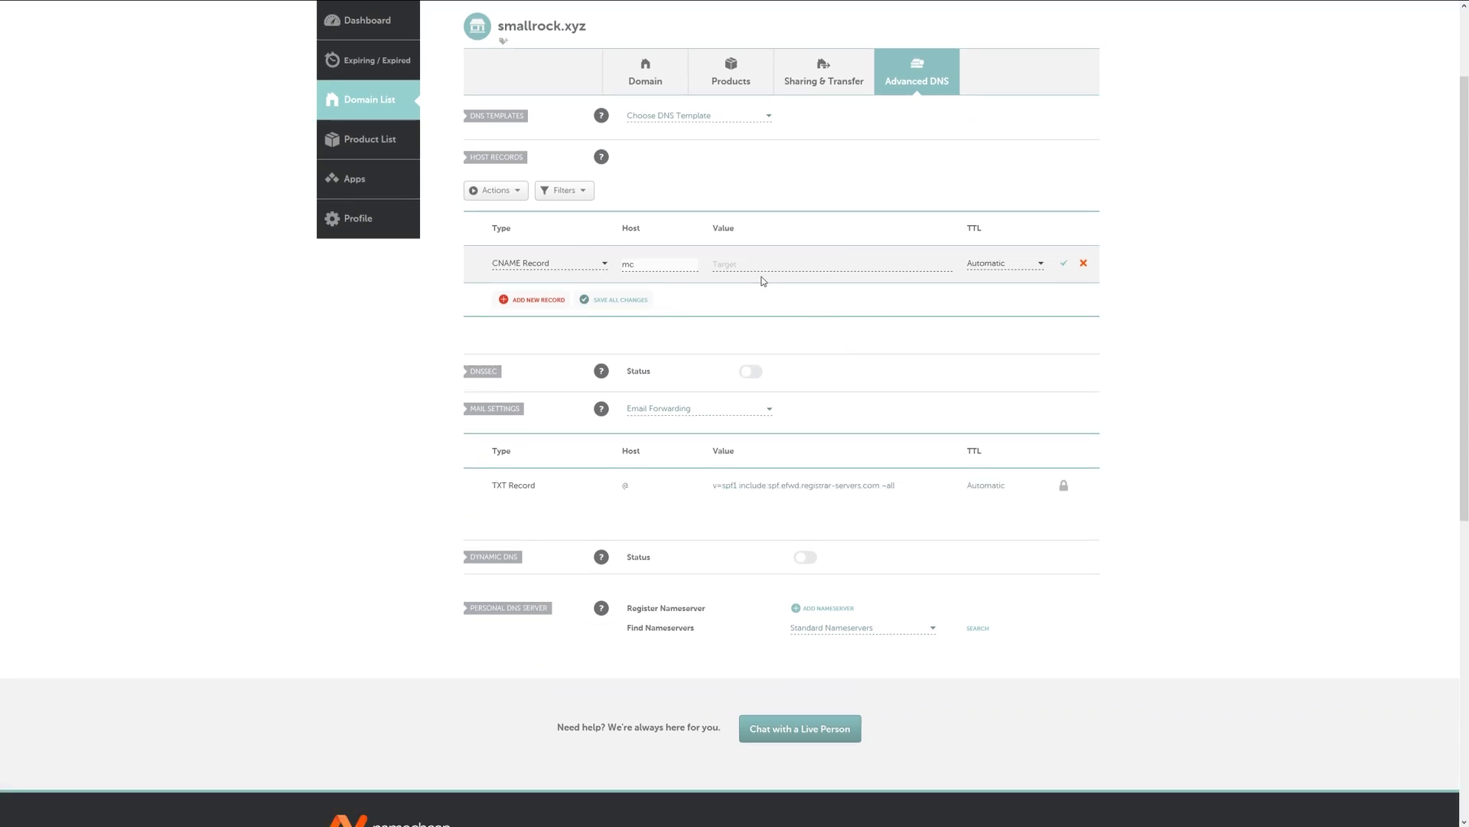
left_click(763, 264)
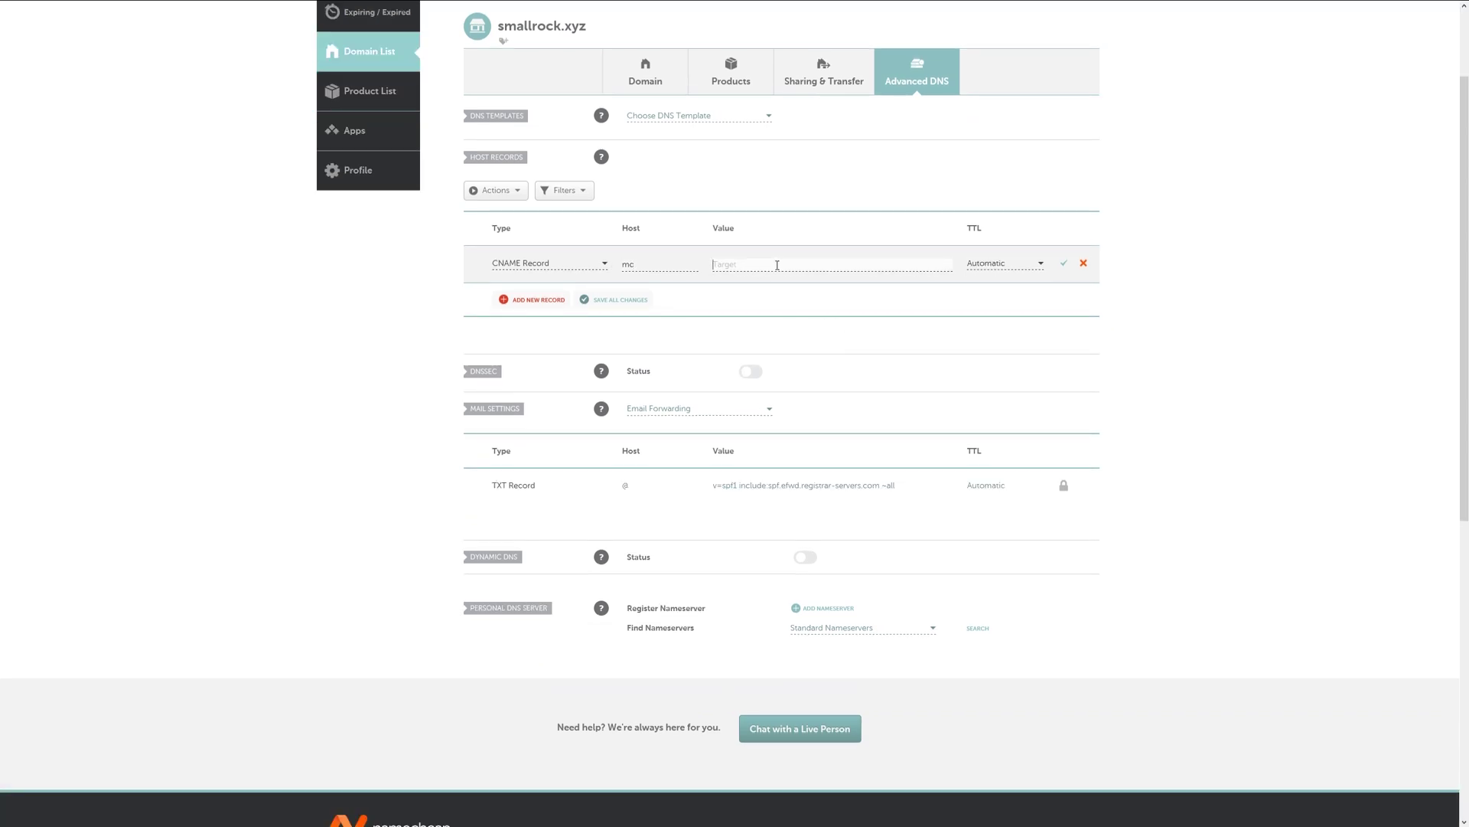
key("ctrl+v")
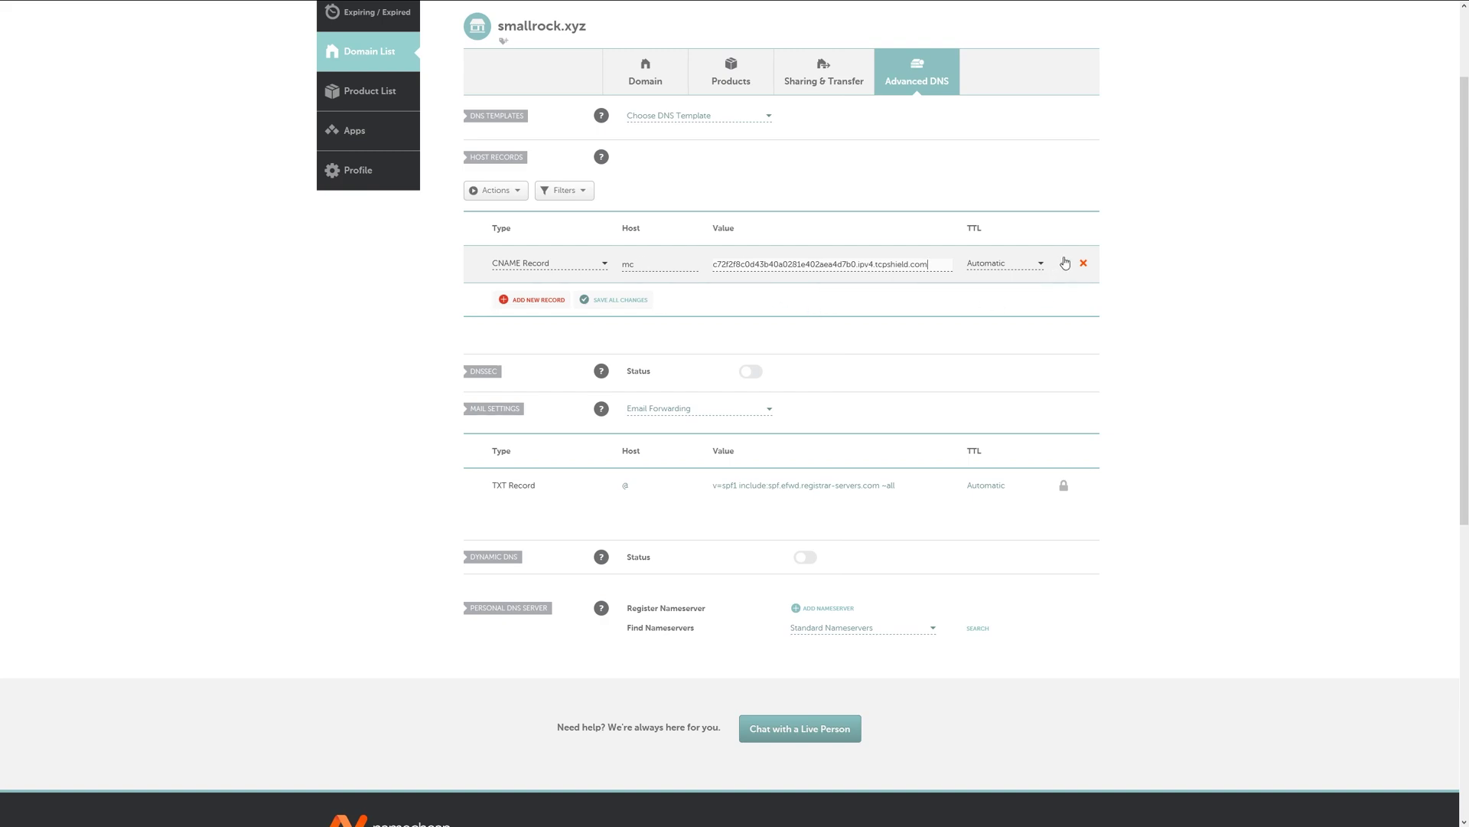
left_click(1066, 267)
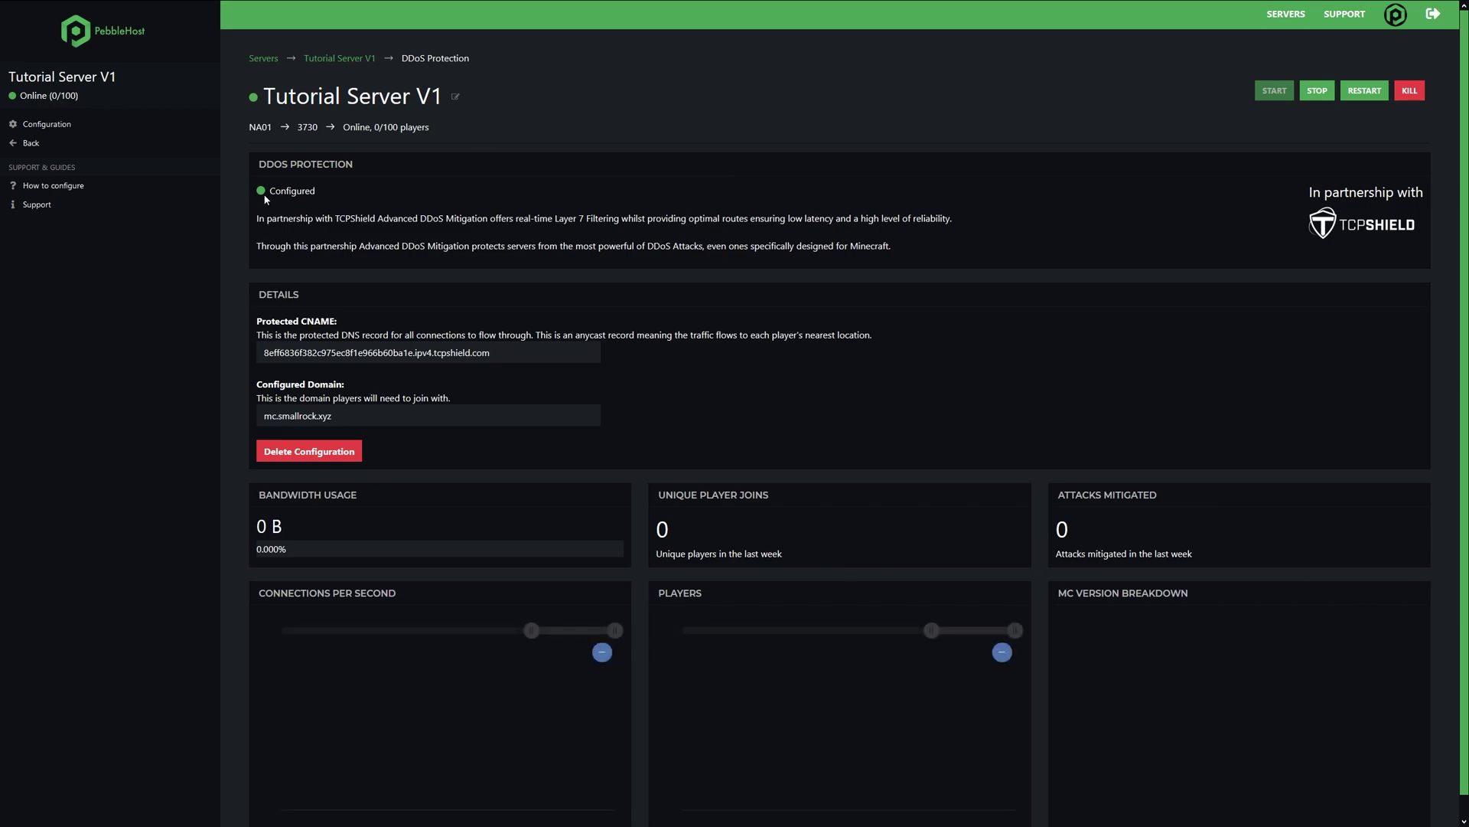
Step: Confirm mc.smallrock.xyz shows Configured and narrow the connections chart's time range
left_click_drag(265, 199, 369, 192)
left_click(449, 188)
scroll(1059, 377, "down", 1)
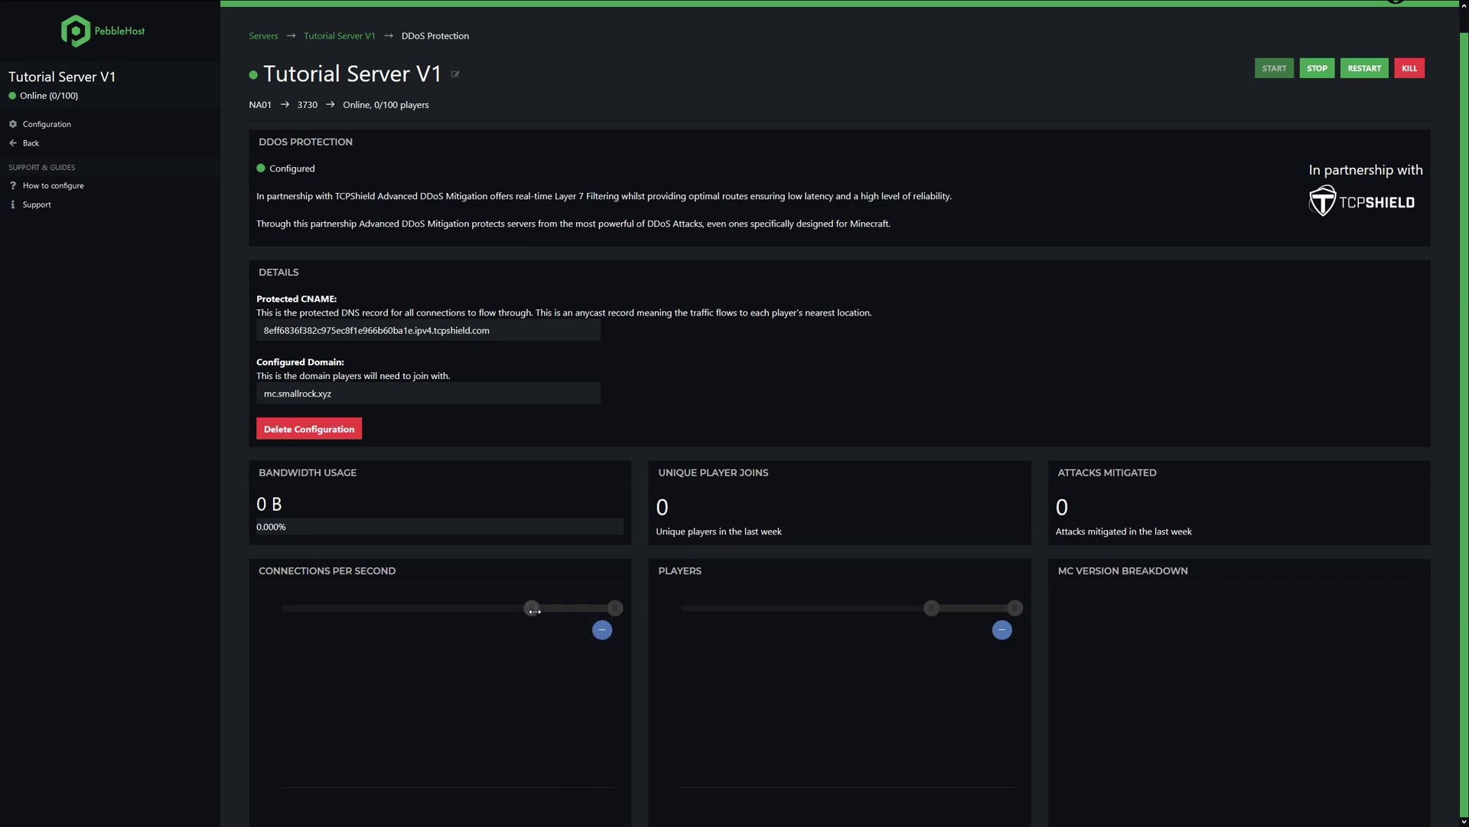
left_click_drag(531, 607, 583, 620)
Step: Open Tutorial Server V1's Firewall rules, review the 25565 and 0.0.0.0/0 entries, and exit full screen
left_click(341, 36)
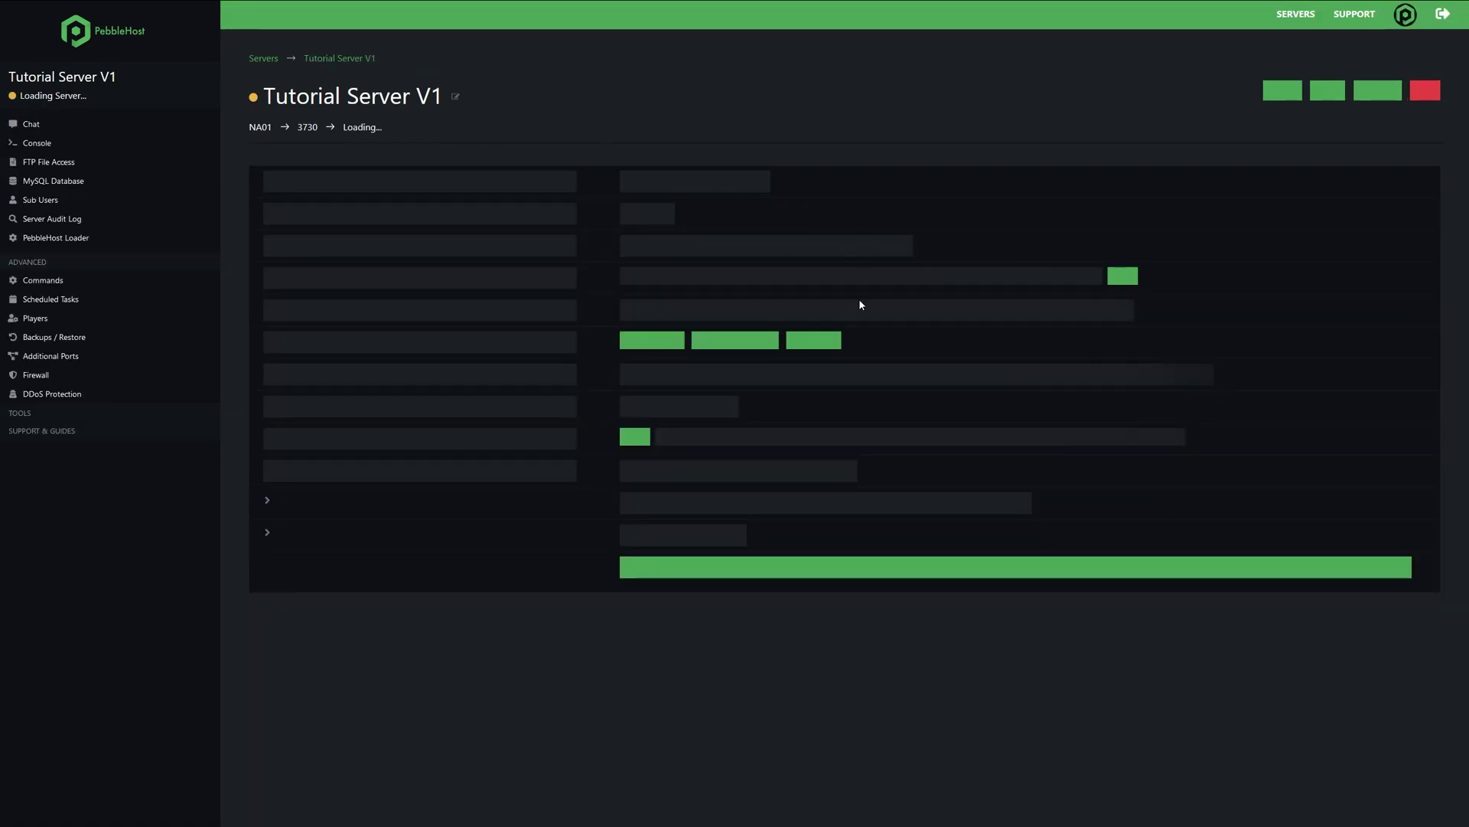
left_click(36, 375)
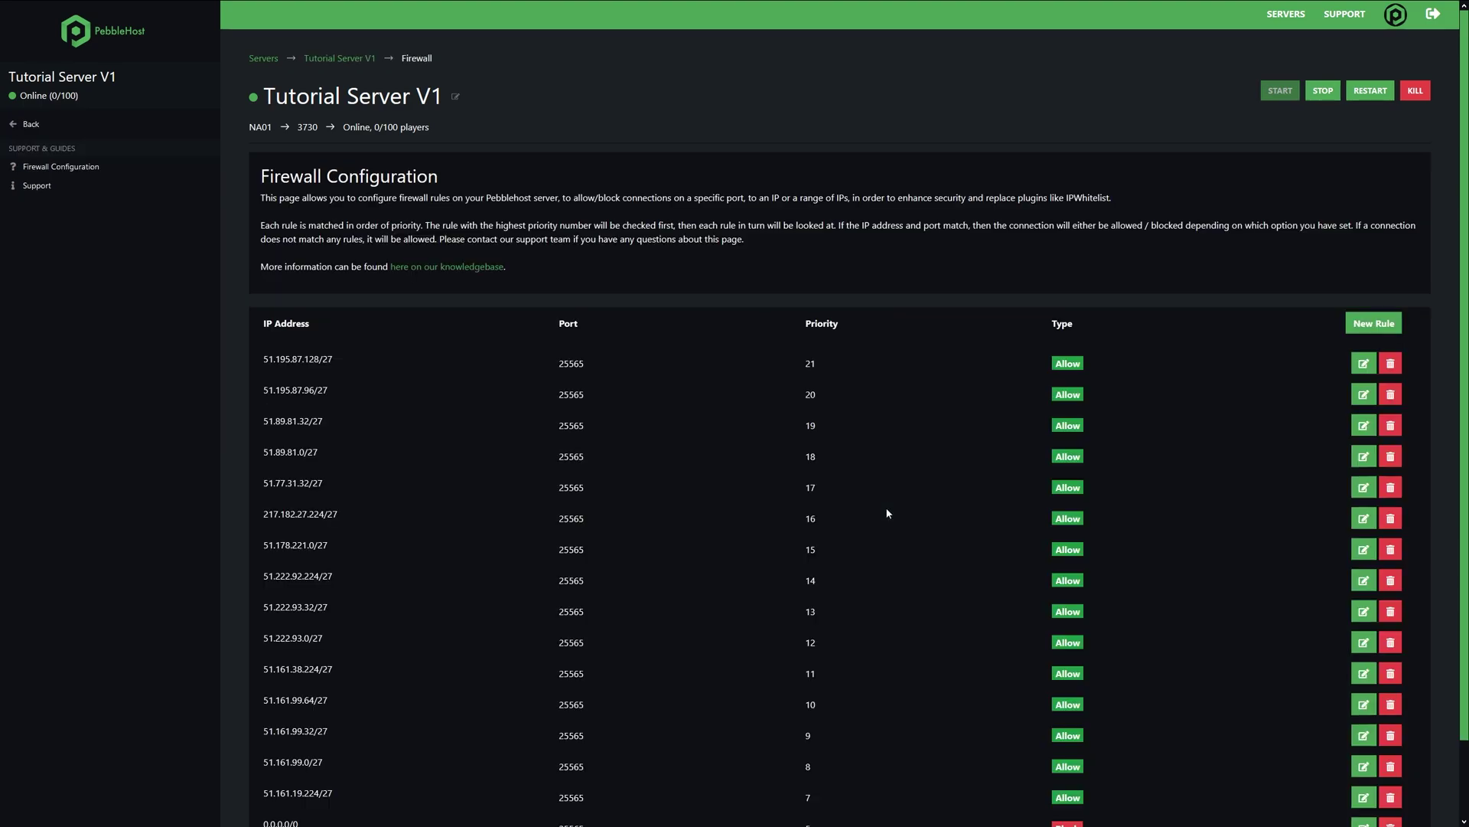
scroll(856, 518, "down", 1)
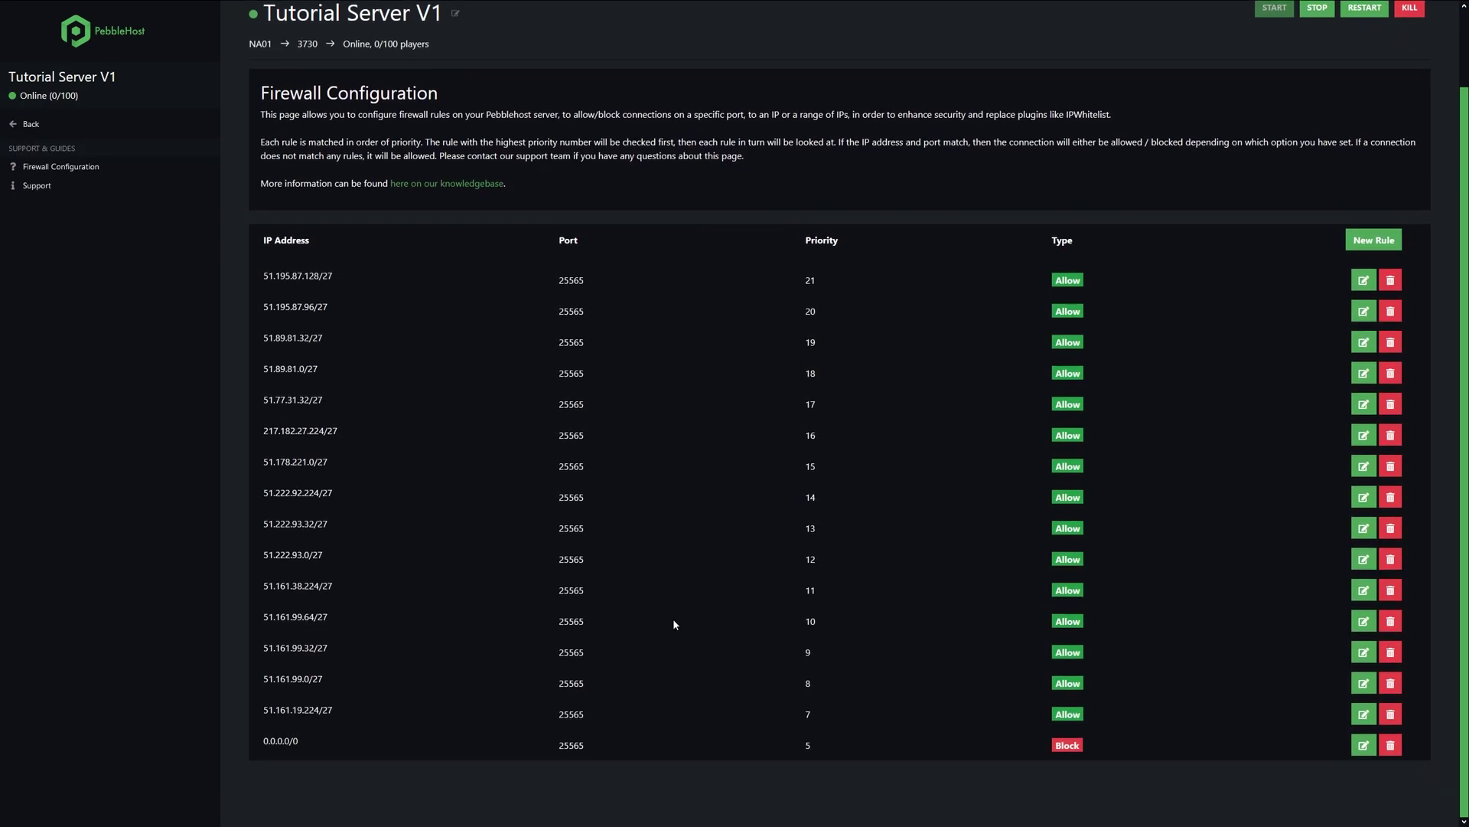
scroll(829, 541, "up", 1)
scroll(829, 540, "down", 1)
scroll(856, 413, "up", 1)
scroll(857, 417, "down", 1)
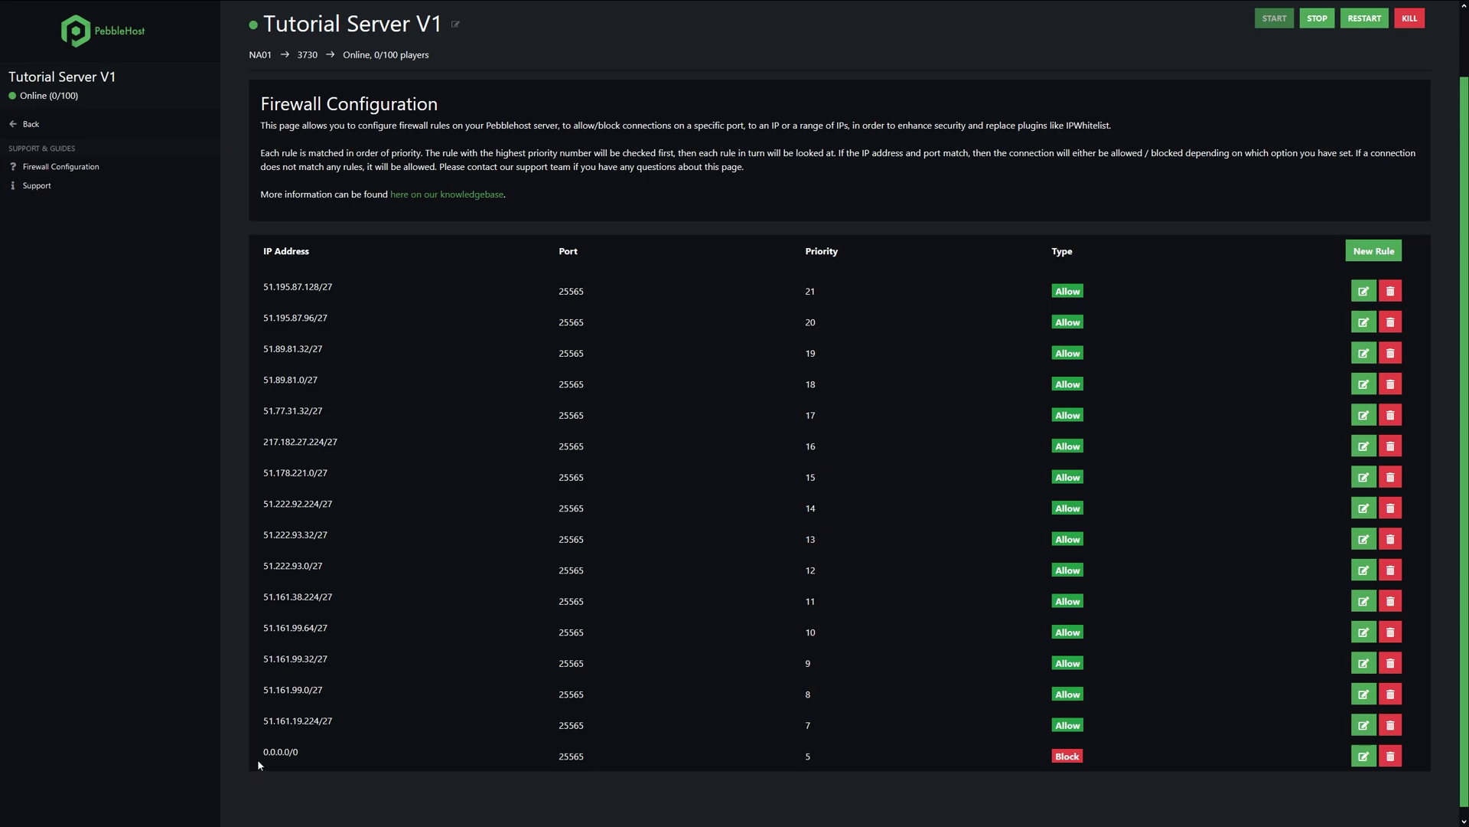
left_click(382, 768)
left_click(624, 760)
key("F11")
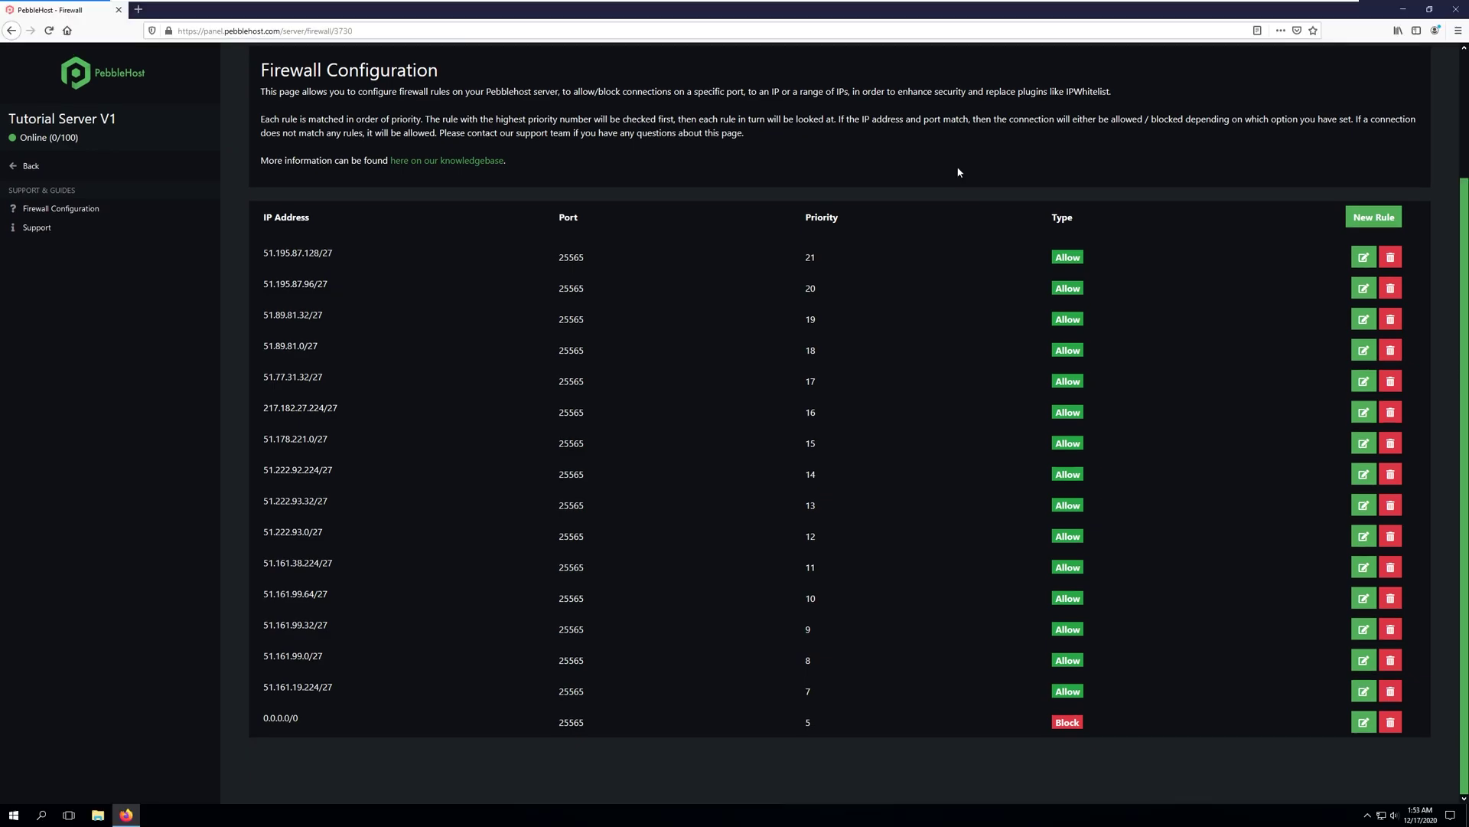
Step: Add an Allow firewall rule for 127.0.0.1 with priority 22
left_click(1372, 220)
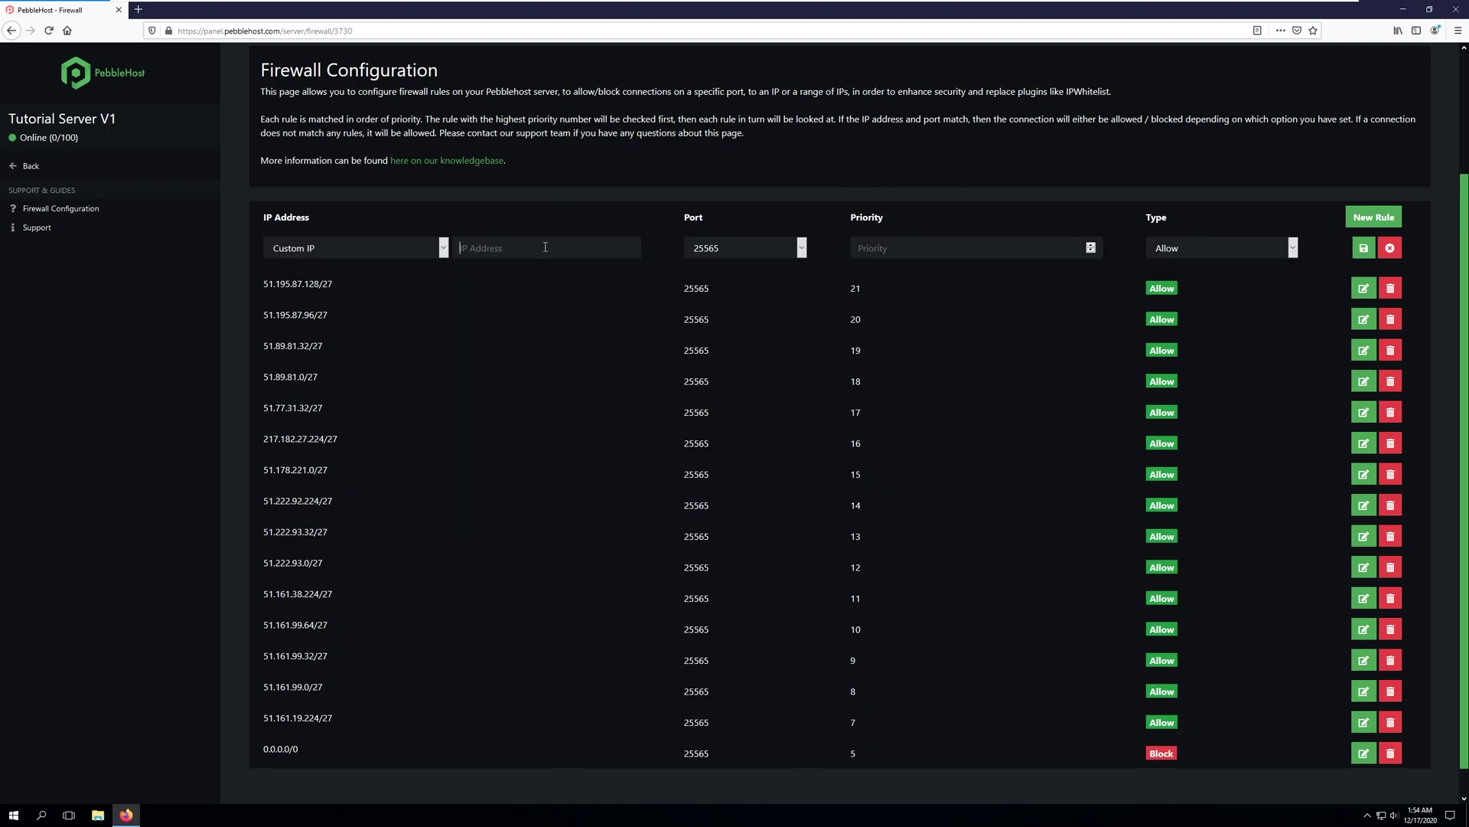
type("127.0.0.1")
left_click(892, 247)
left_click(900, 250)
type("22")
left_click(1364, 248)
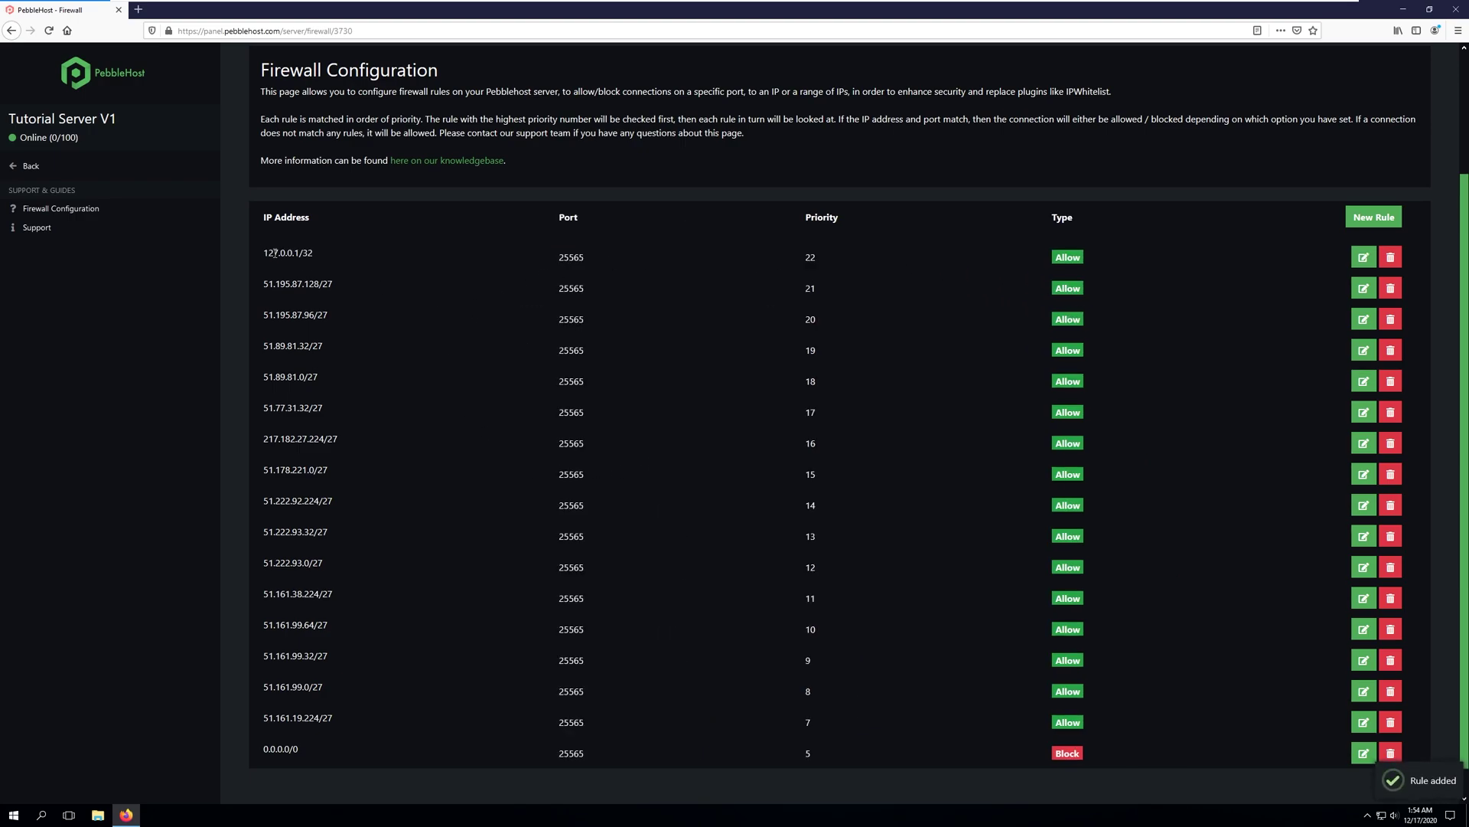
Step: Highlight the new 127.0.0.1/32 entry in the firewall rules list
left_click_drag(253, 255, 356, 258)
left_click(356, 258)
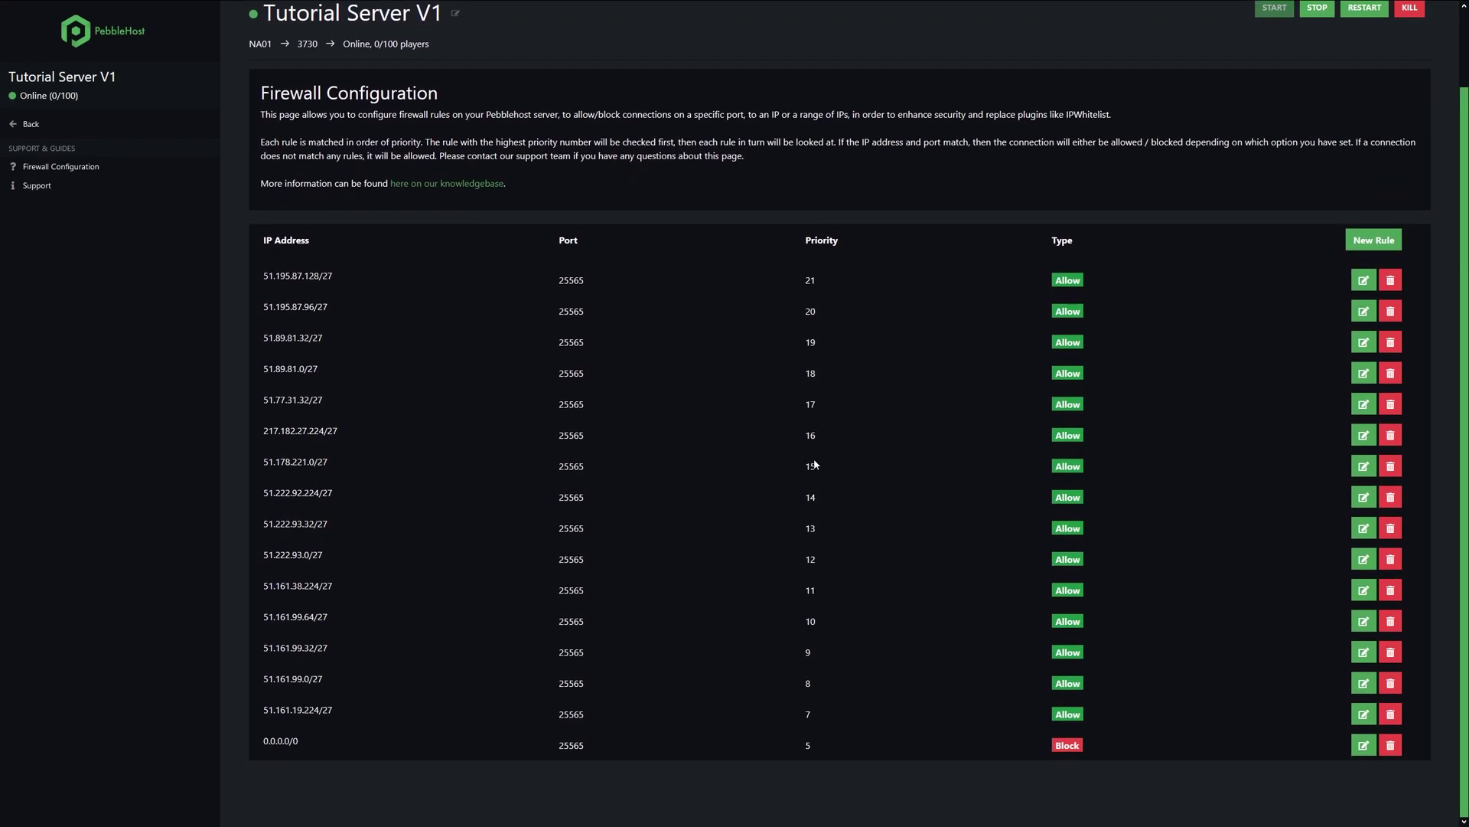
scroll(816, 459, "up", 2)
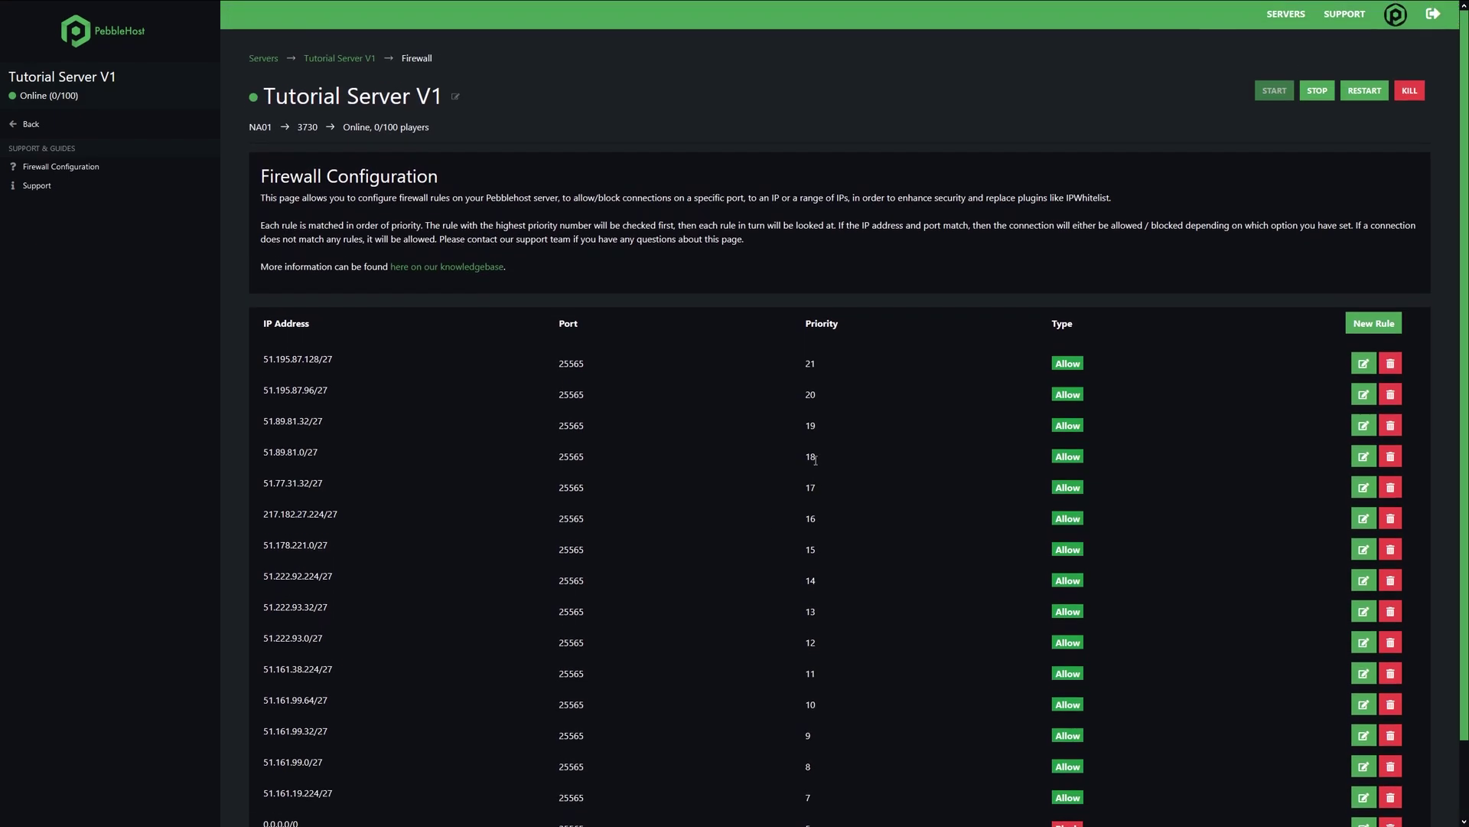
scroll(803, 460, "down", 1)
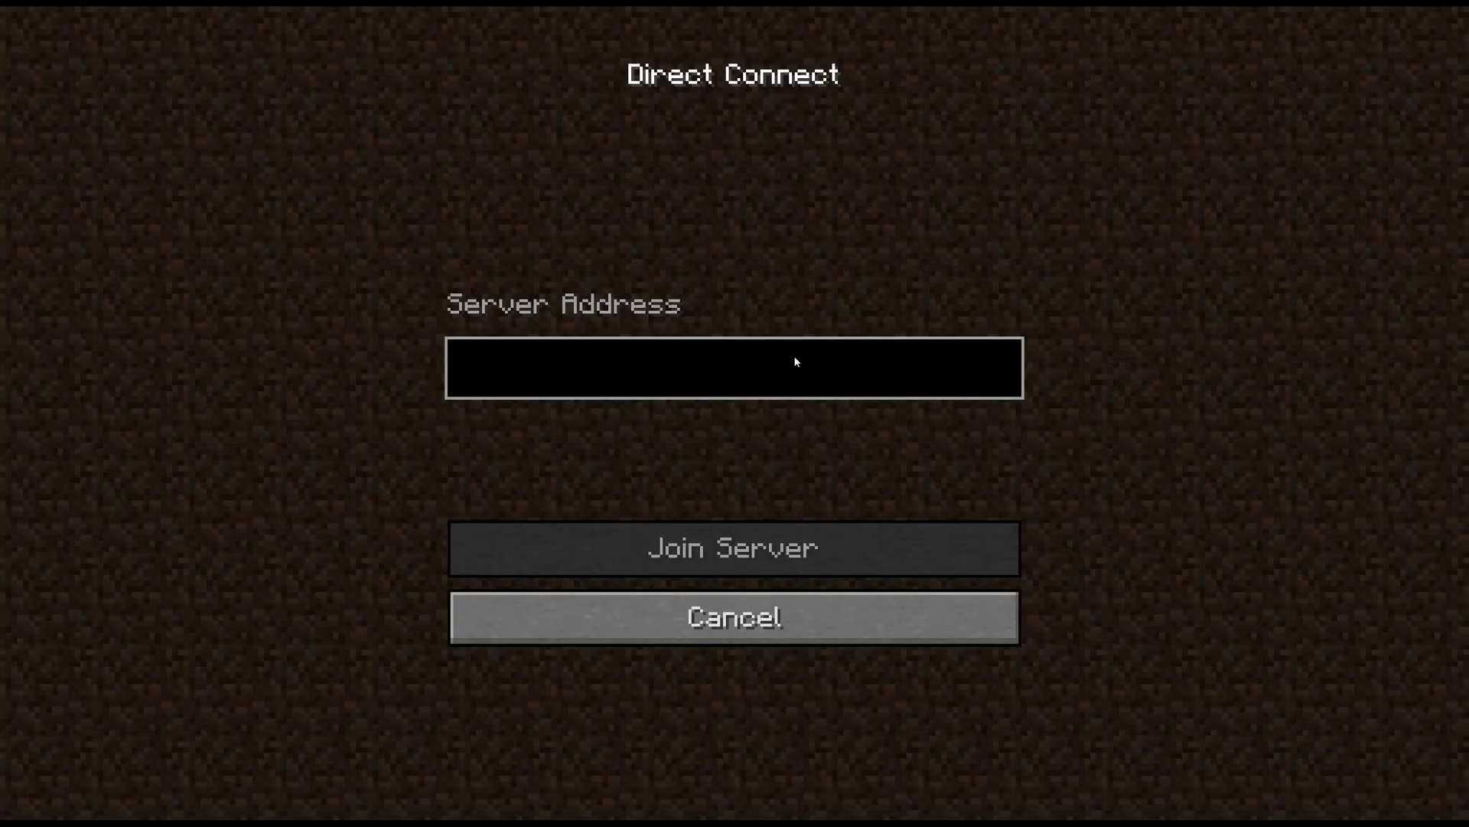
Step: Join mc.smallrock.xyz via Direct Connect, view the player list, and walk through the forest
type("mc")
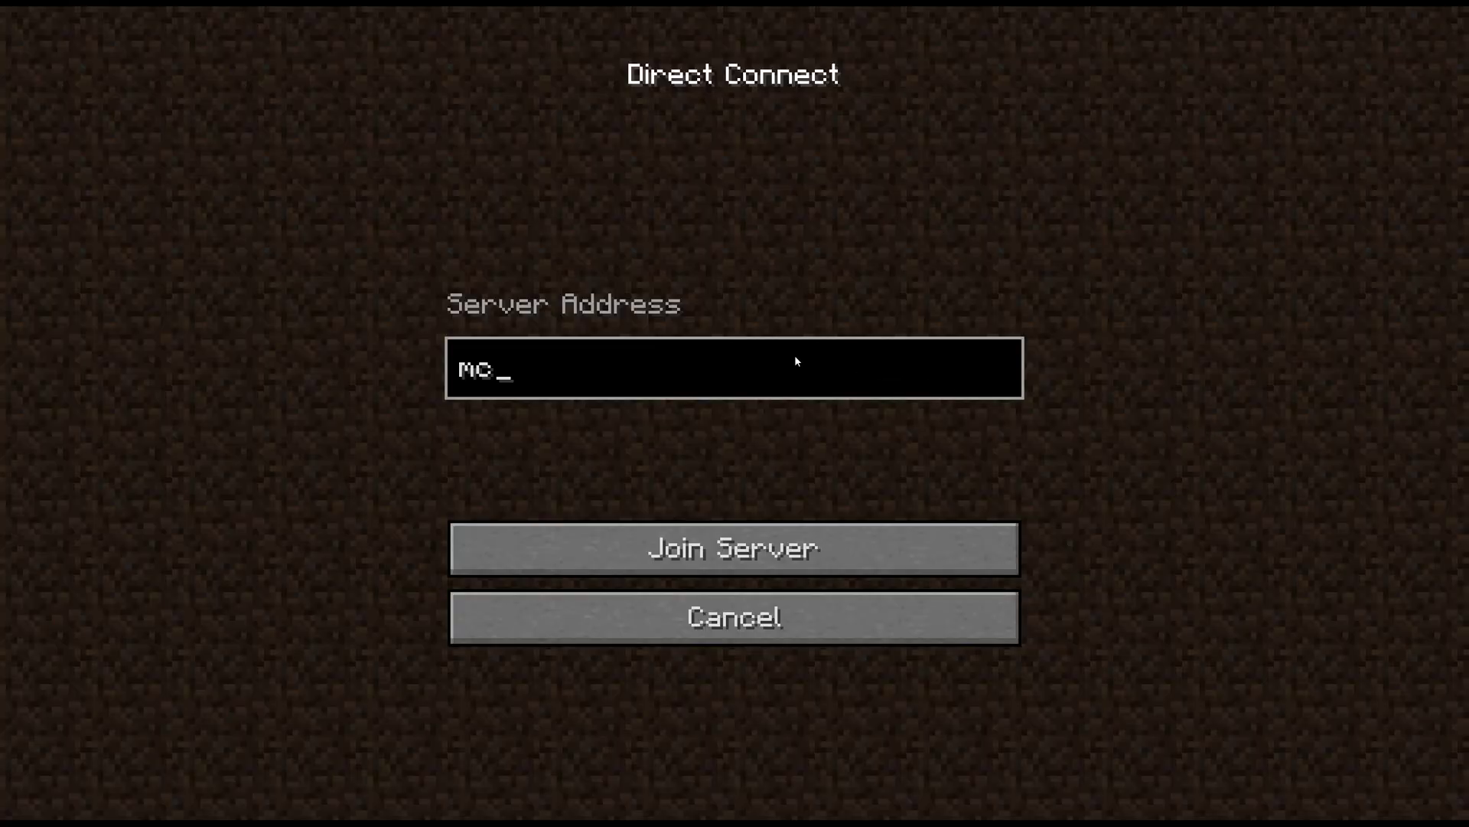
type(".smallrock")
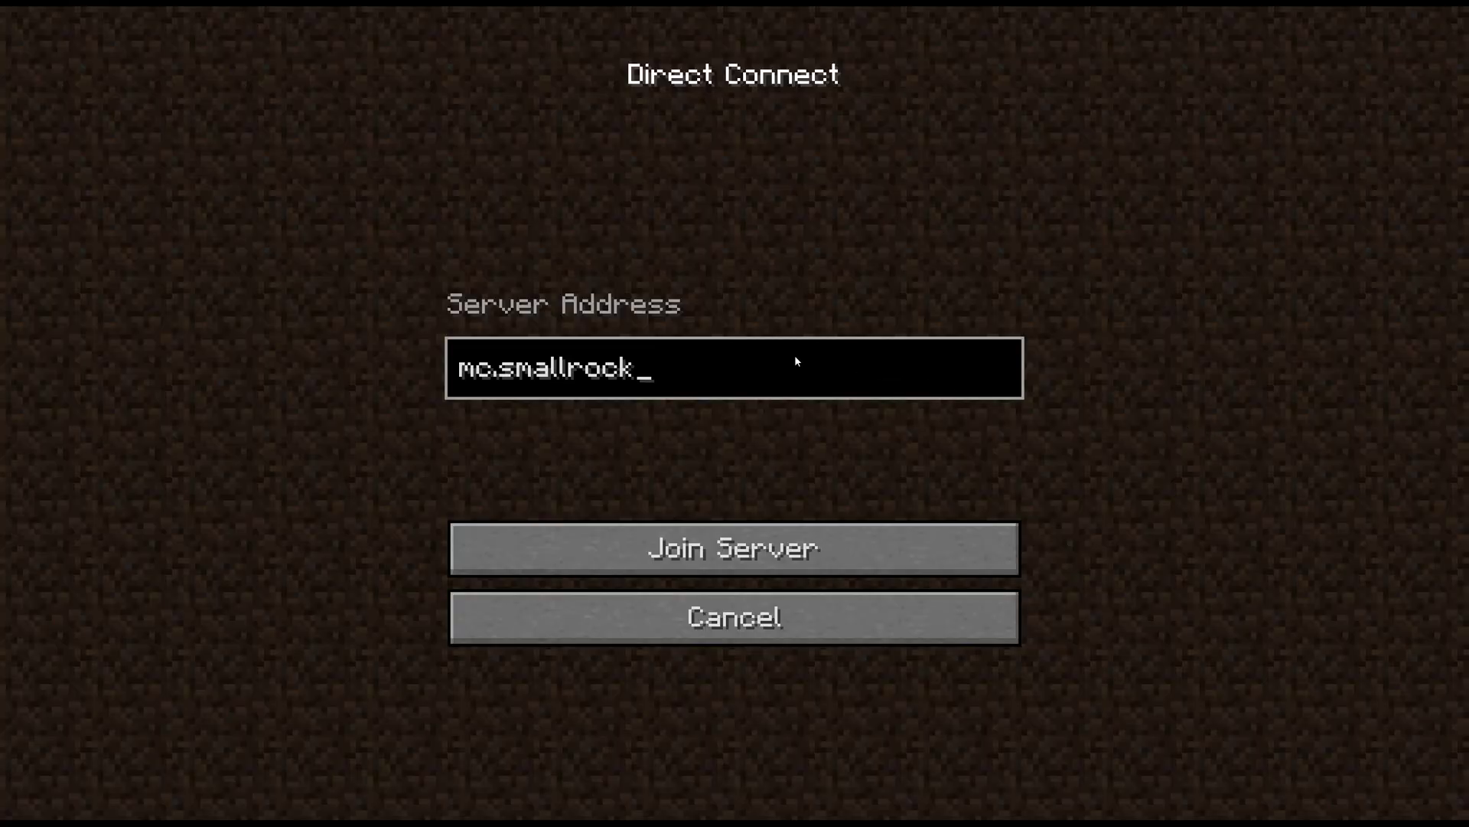
type(".xyz")
left_click(880, 548)
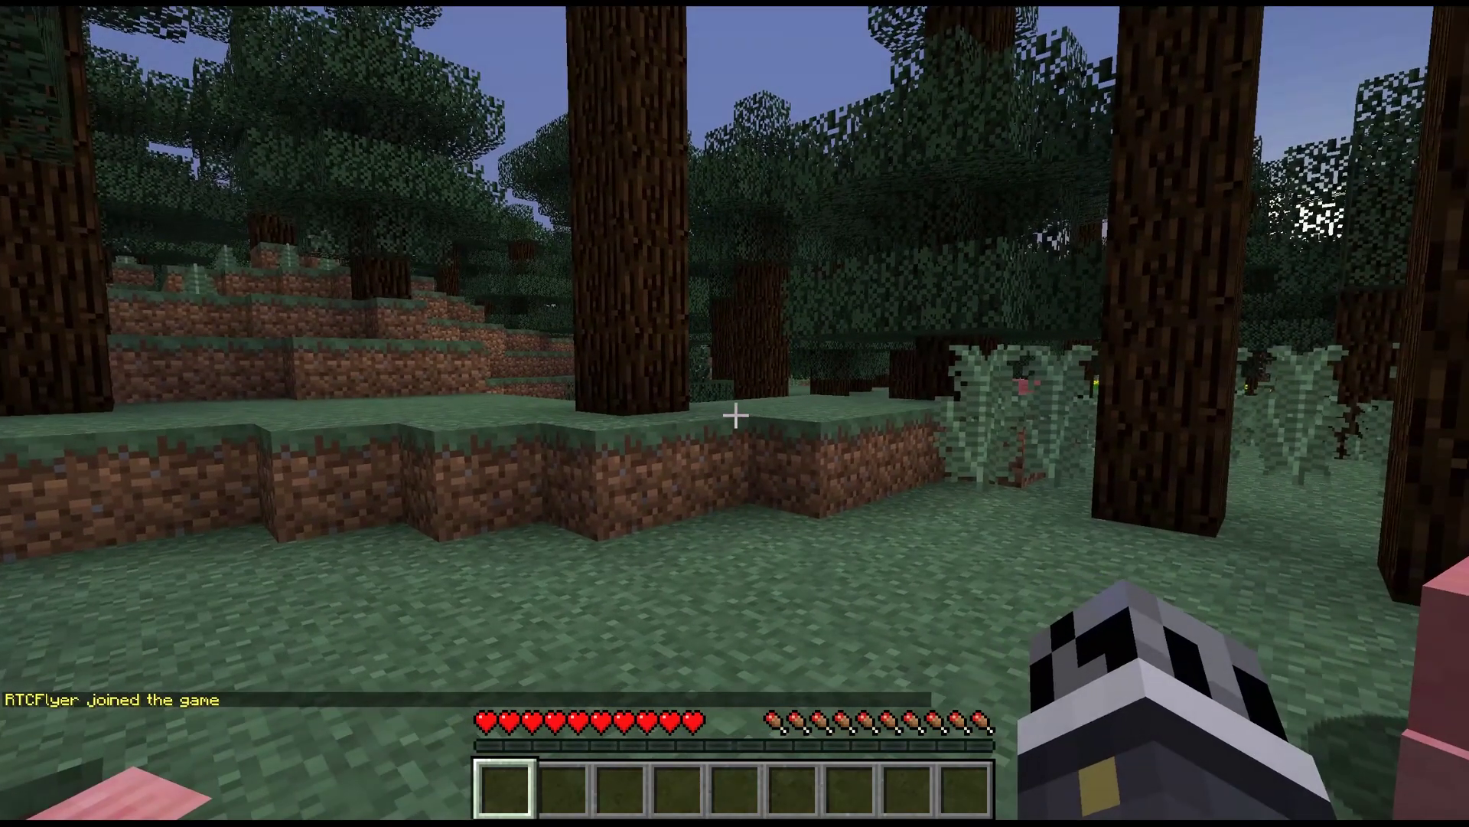
key("w")
key("Tab")
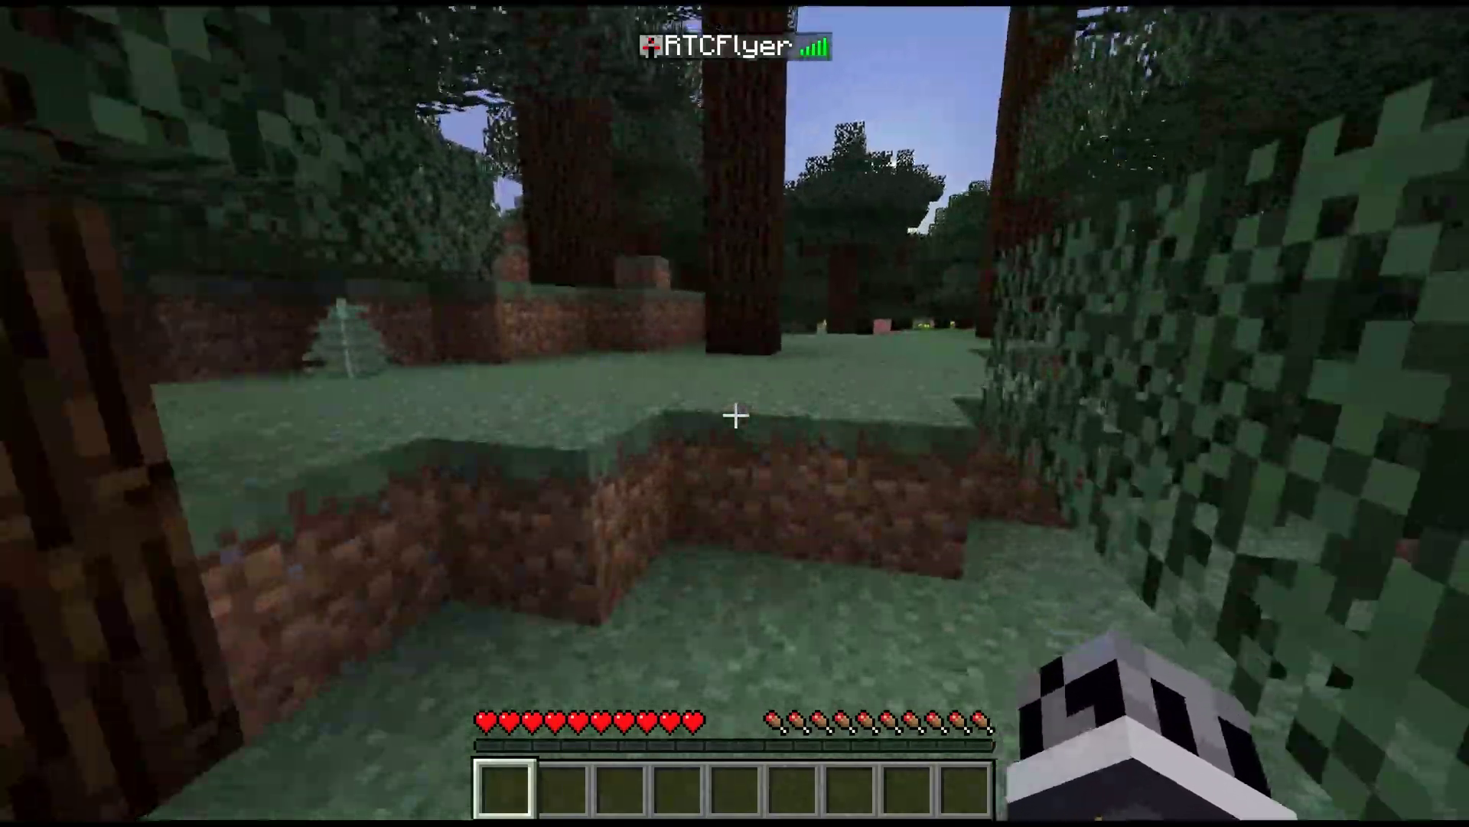
key("w")
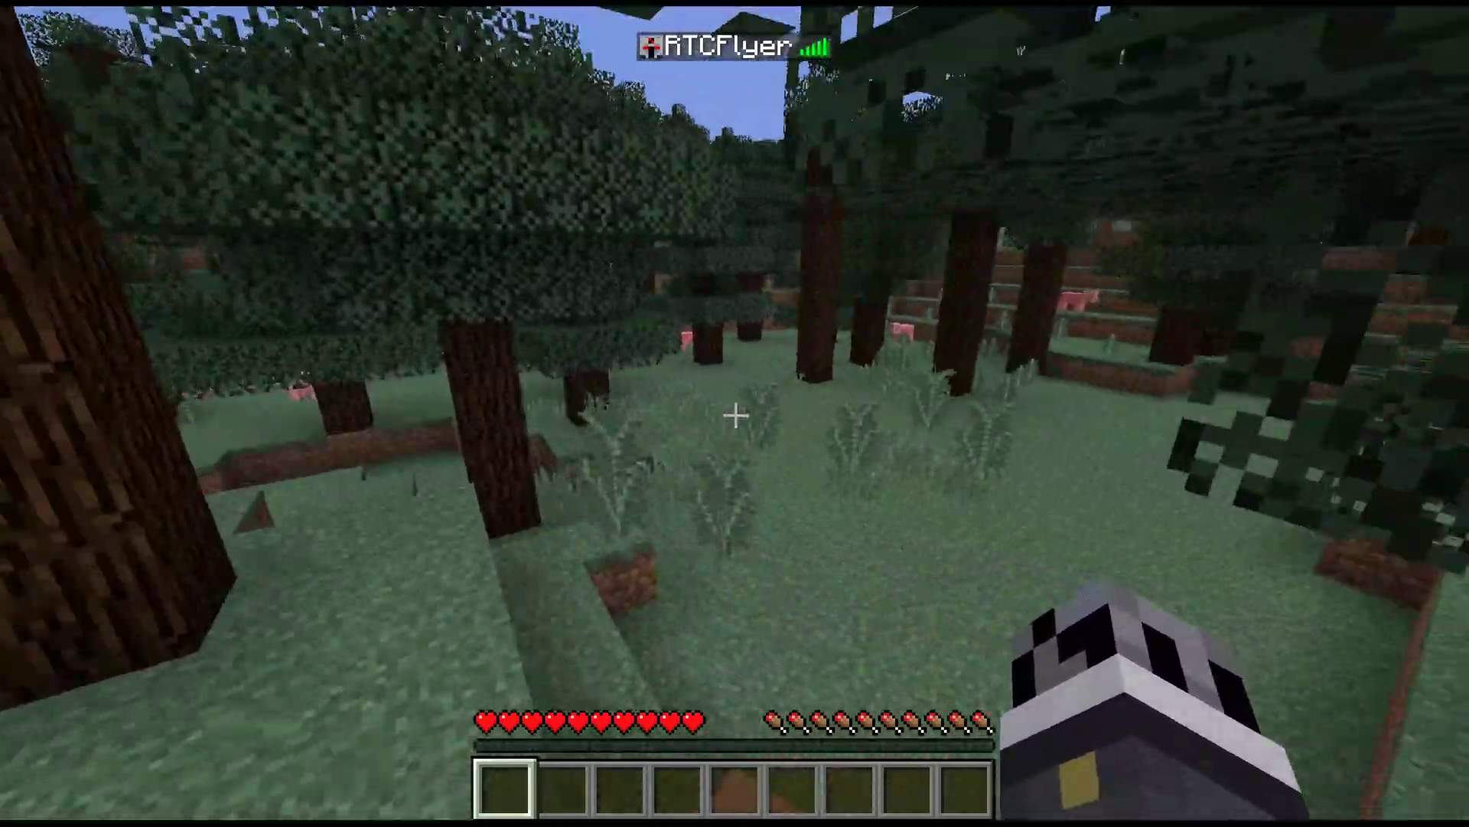
key("w")
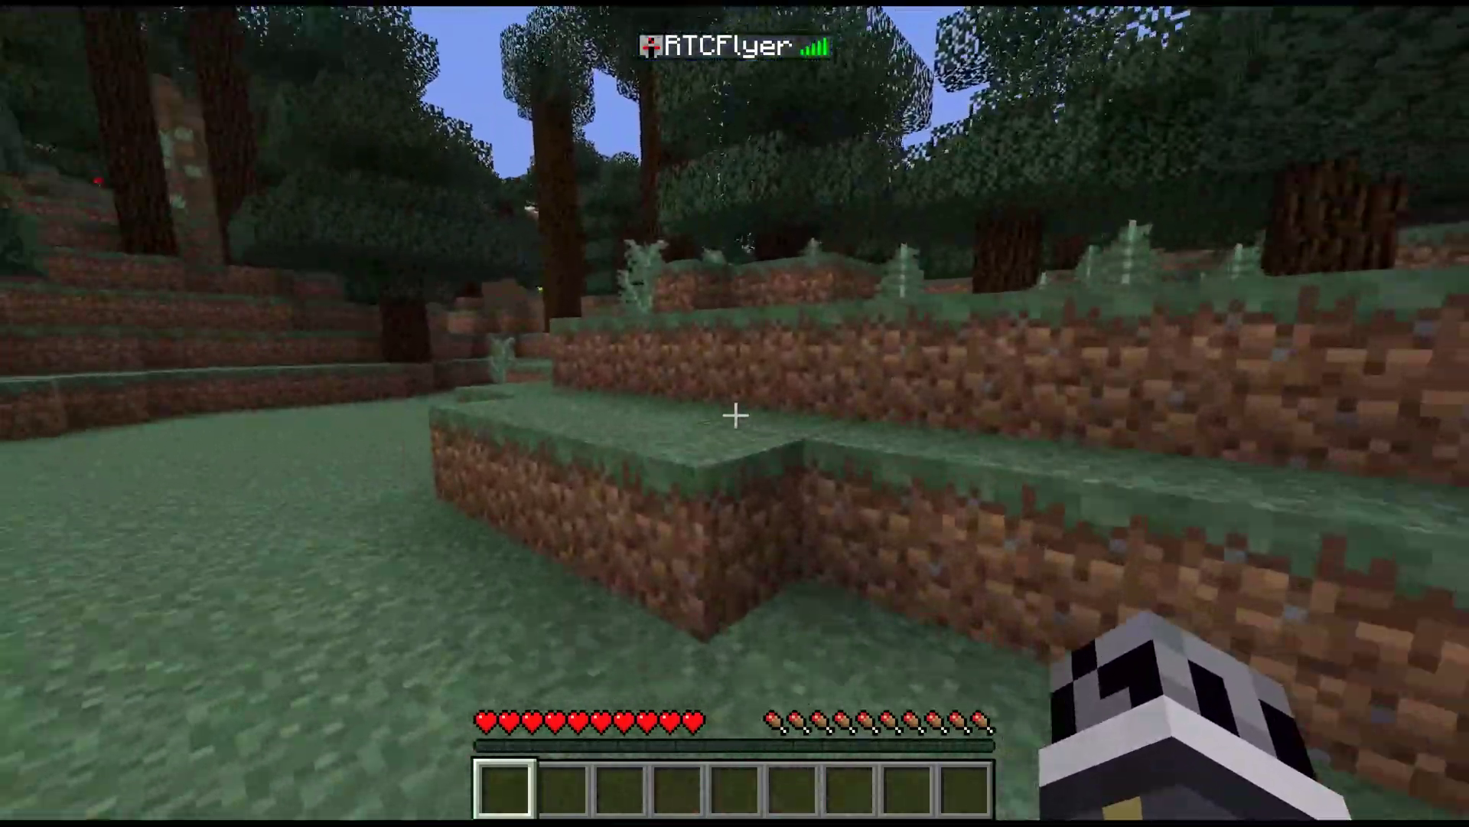
key("w")
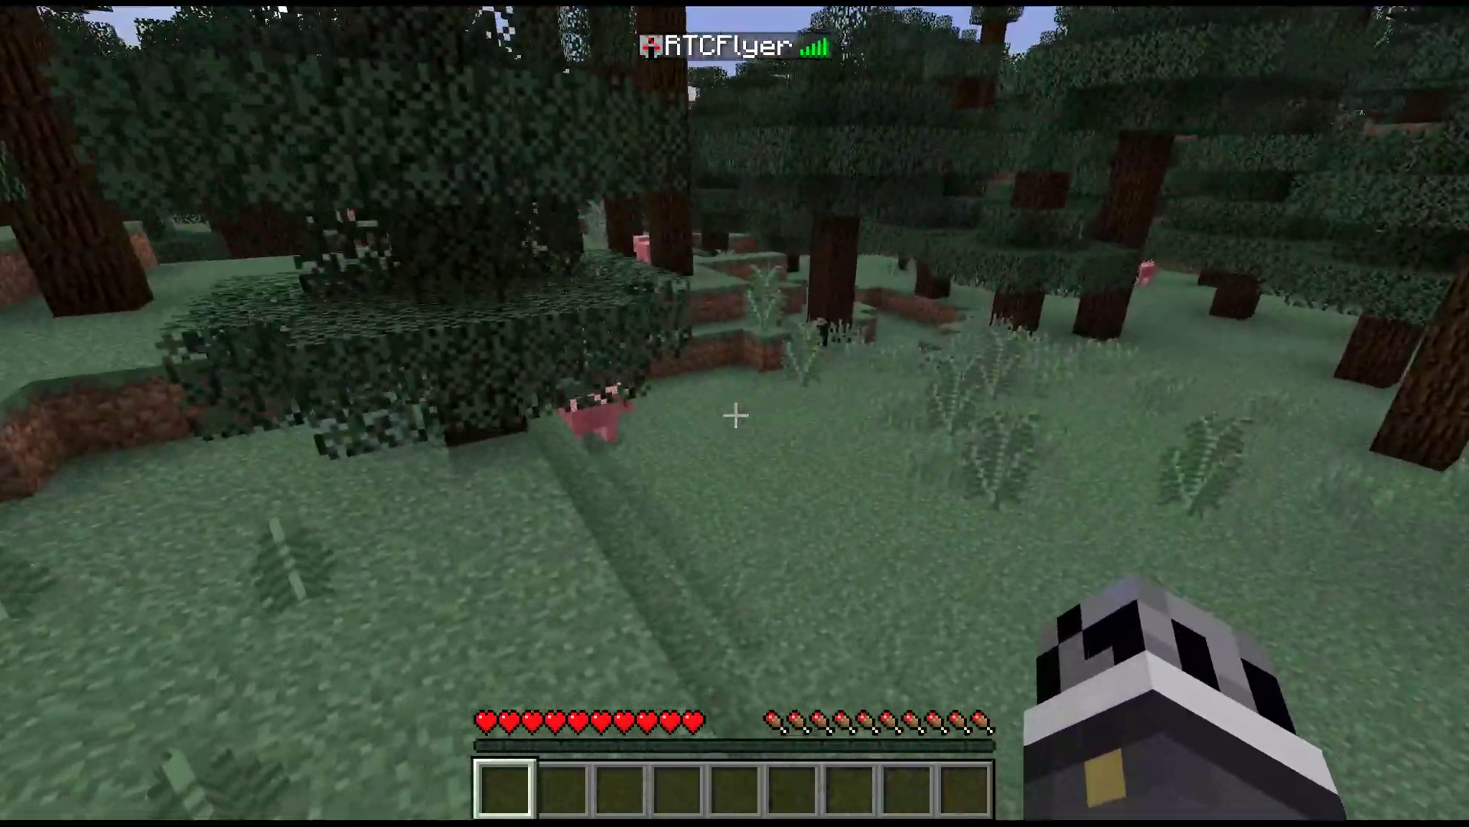
key("w")
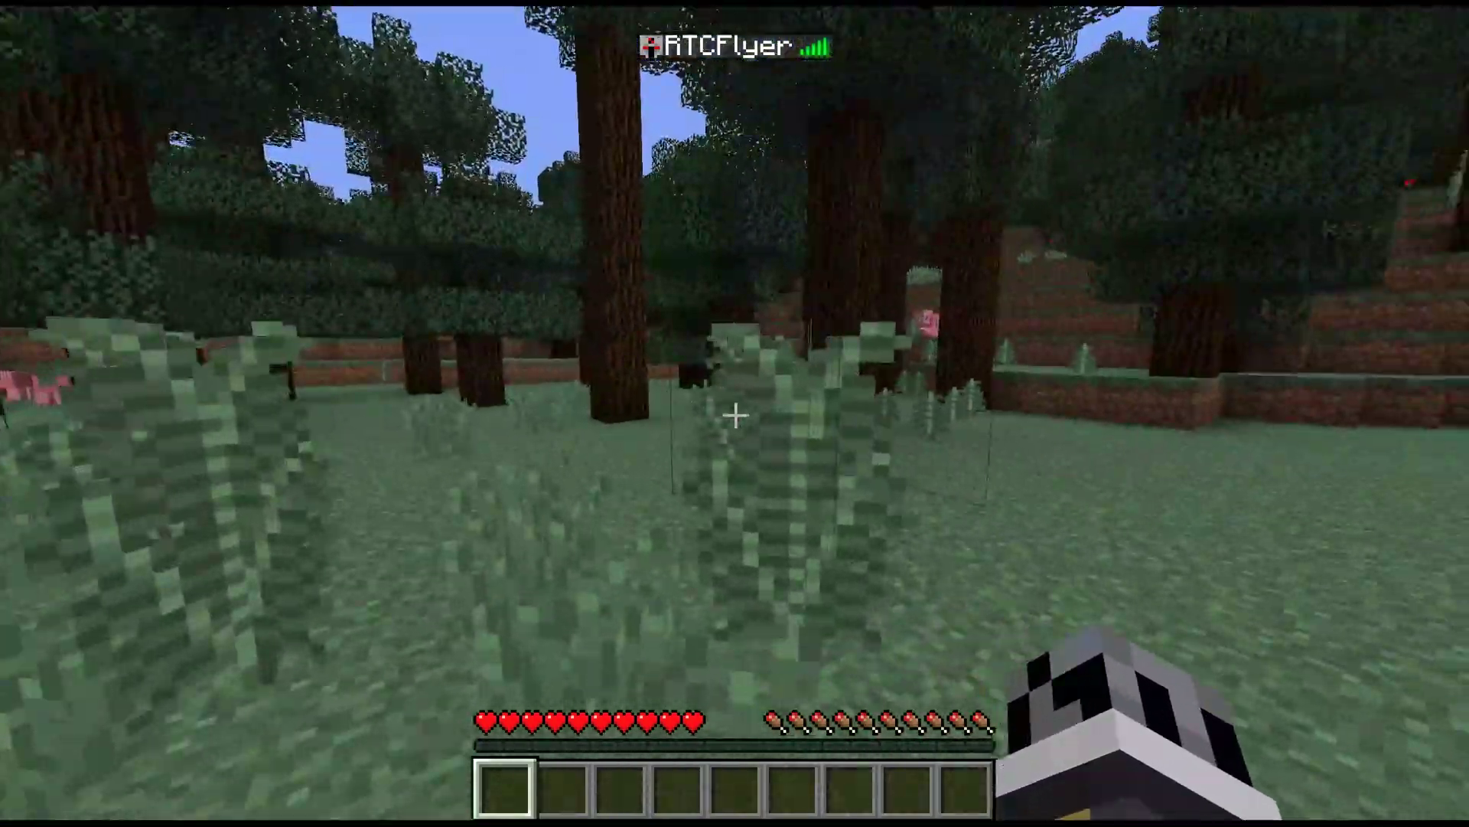
key("w")
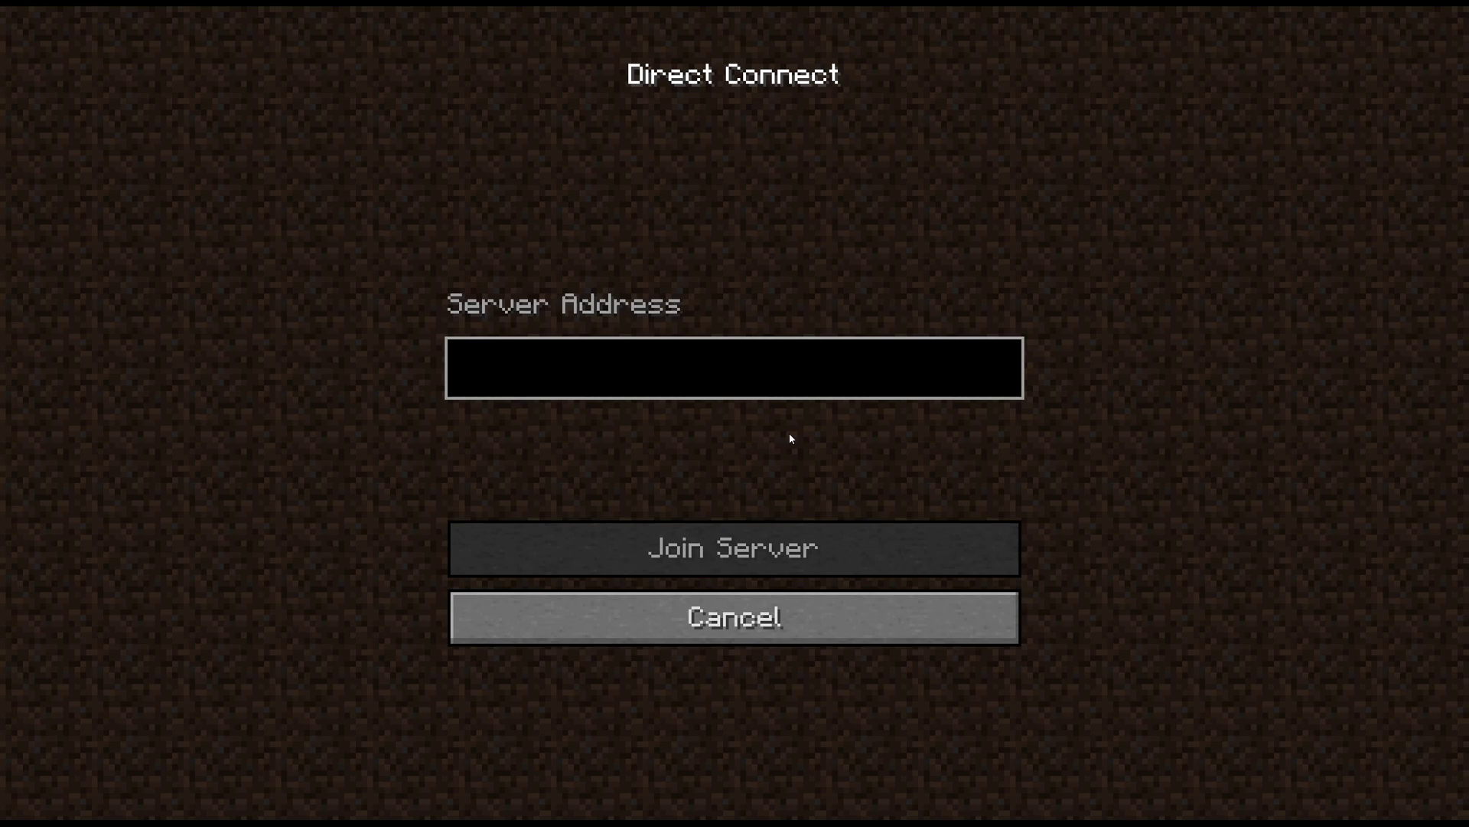
Step: Paste 142.44.222.248 into Direct Connect and join the server by IP
type("142.44.222.248")
left_click(816, 544)
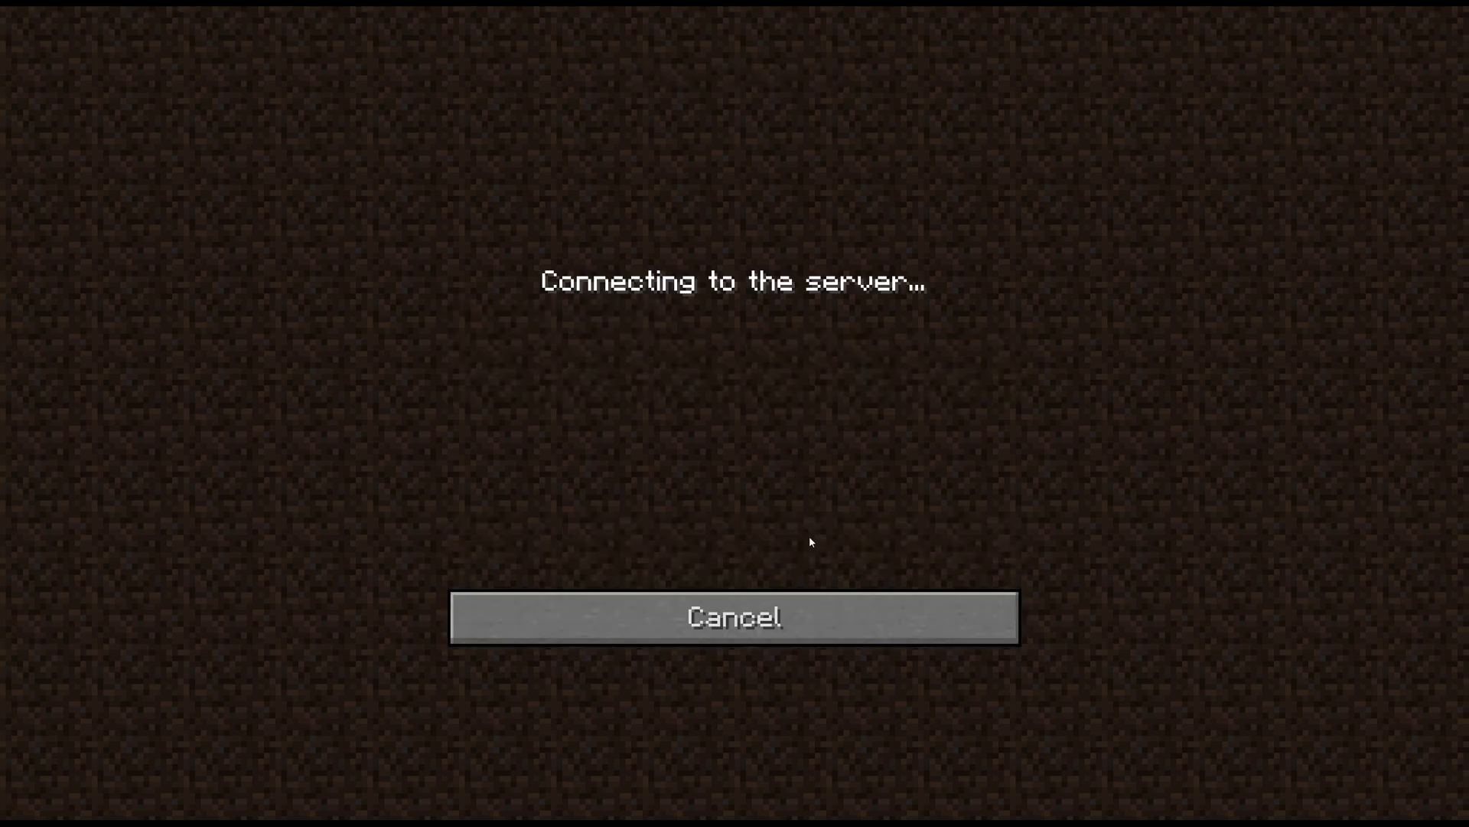